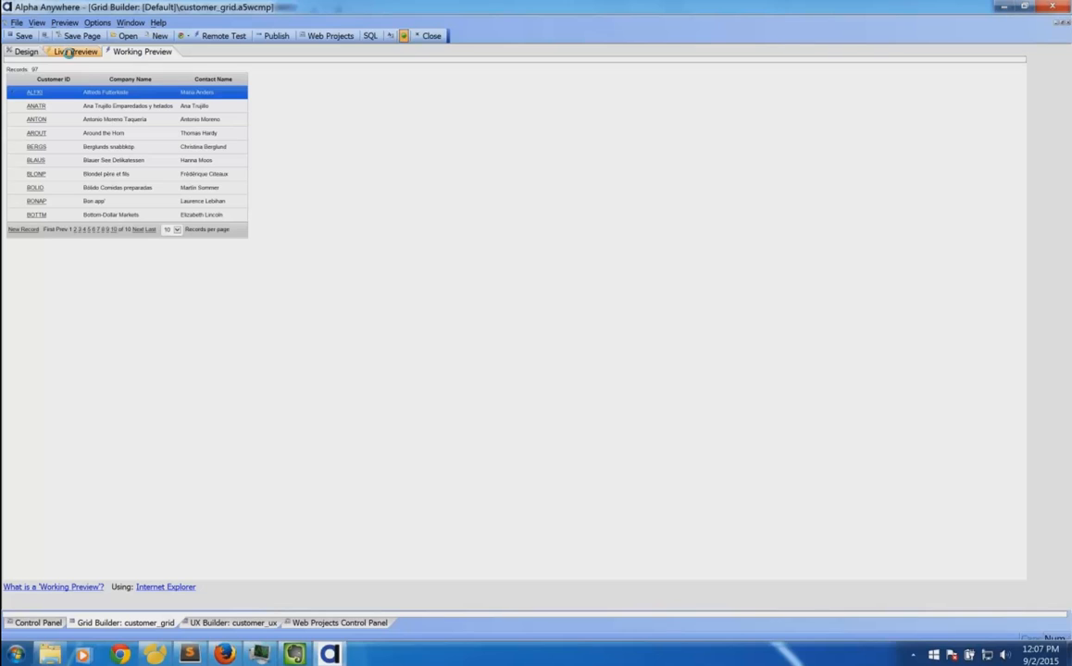
Run a full live preview of customer_grid and open it in Chrome.
click(275, 101)
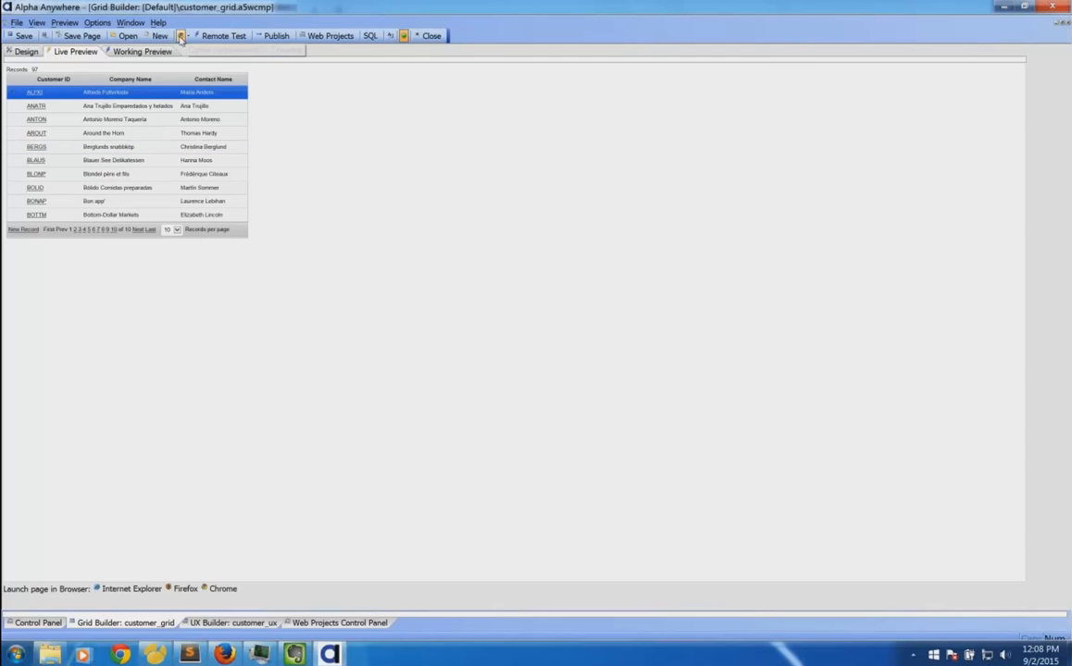
click(183, 39)
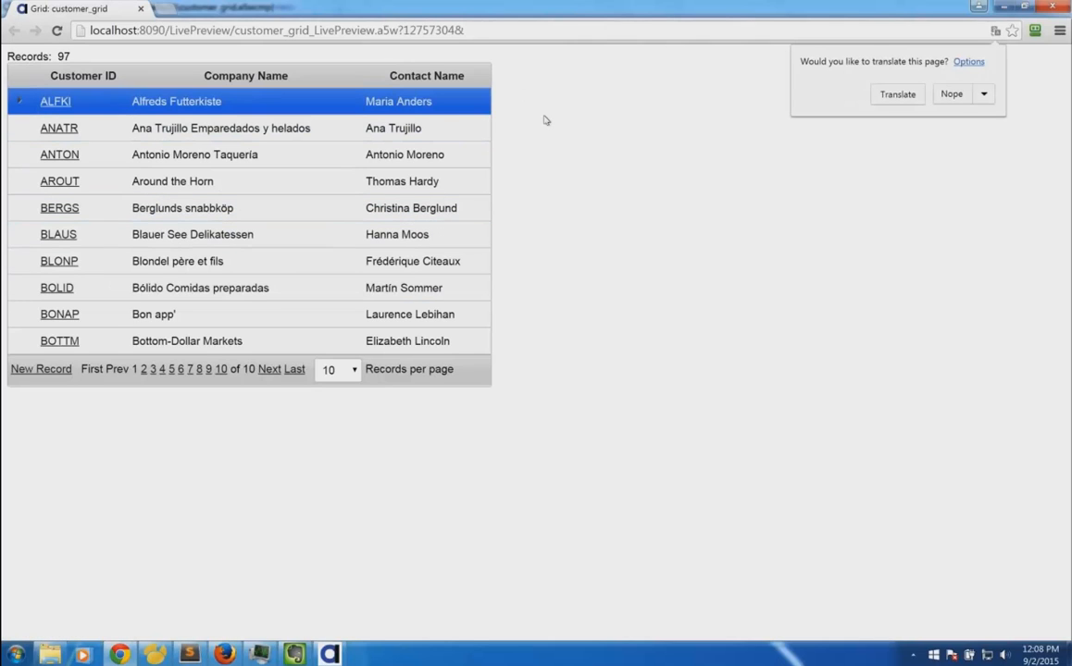
Minimize Chrome after reviewing the customer grid at localhost:8090.
click(1003, 6)
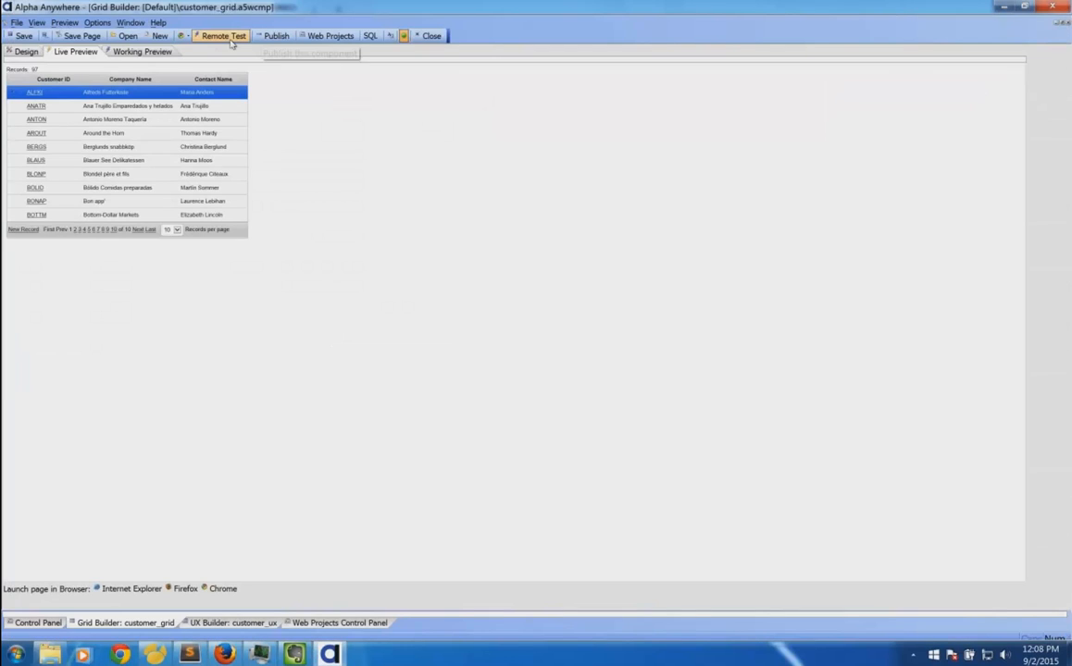
Generate and dismiss a full-preview remote-test QR code, then go to the Web Projects Control Panel.
click(225, 38)
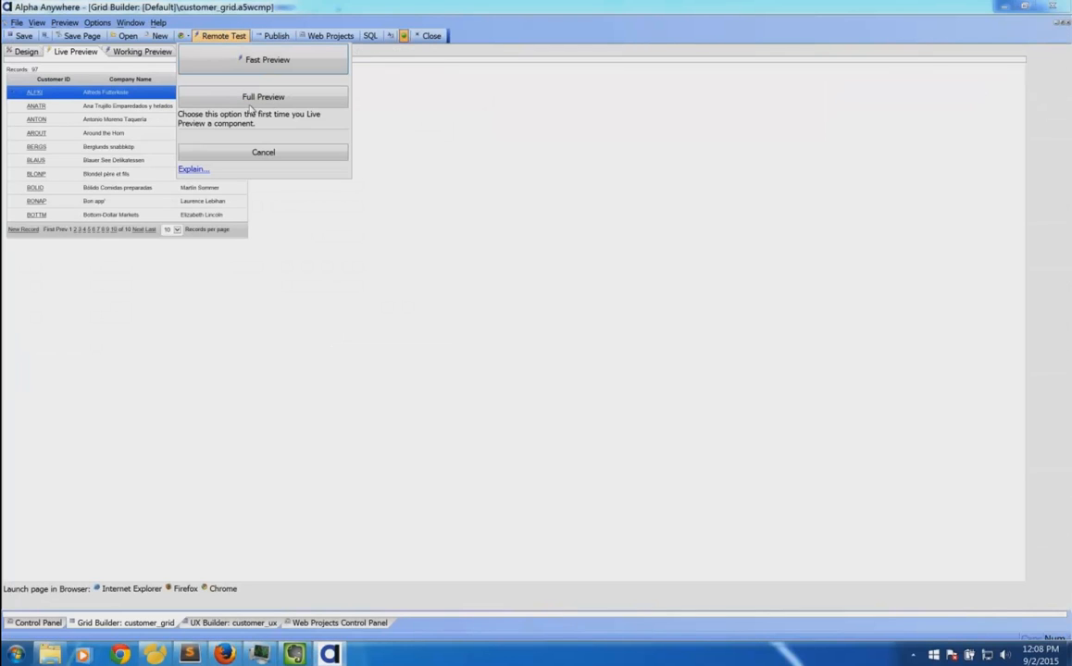
click(250, 100)
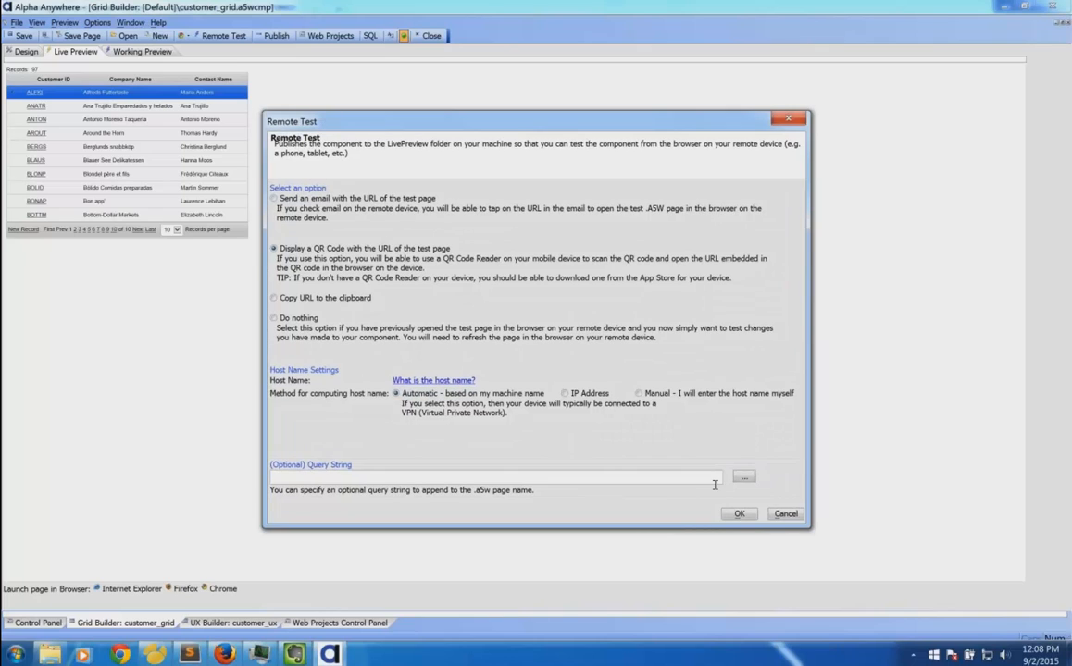
click(740, 513)
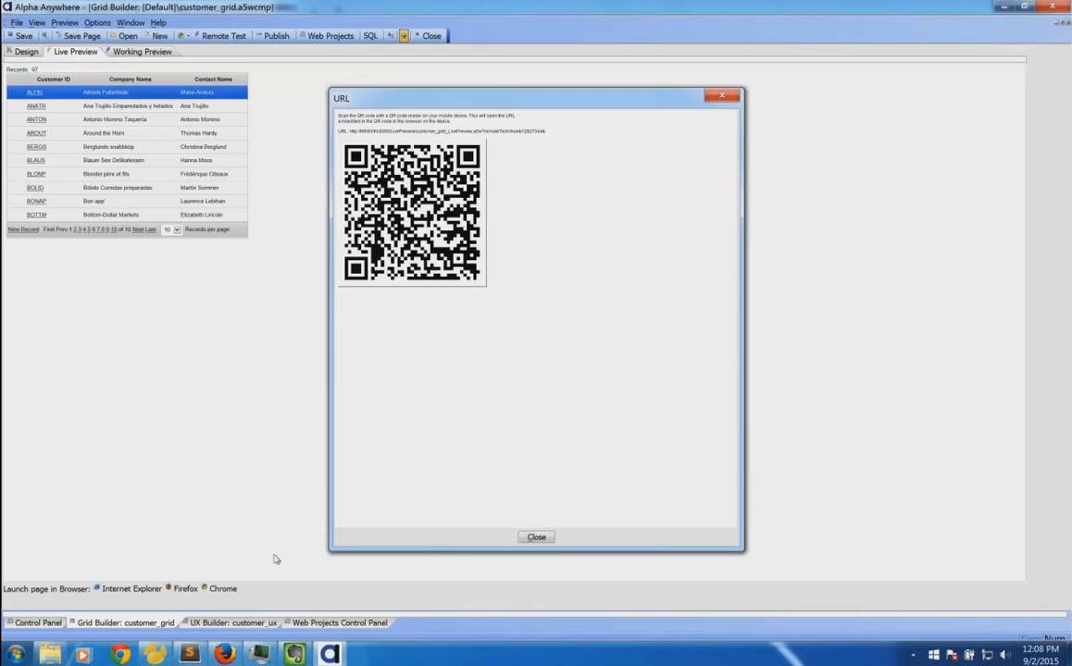
click(535, 537)
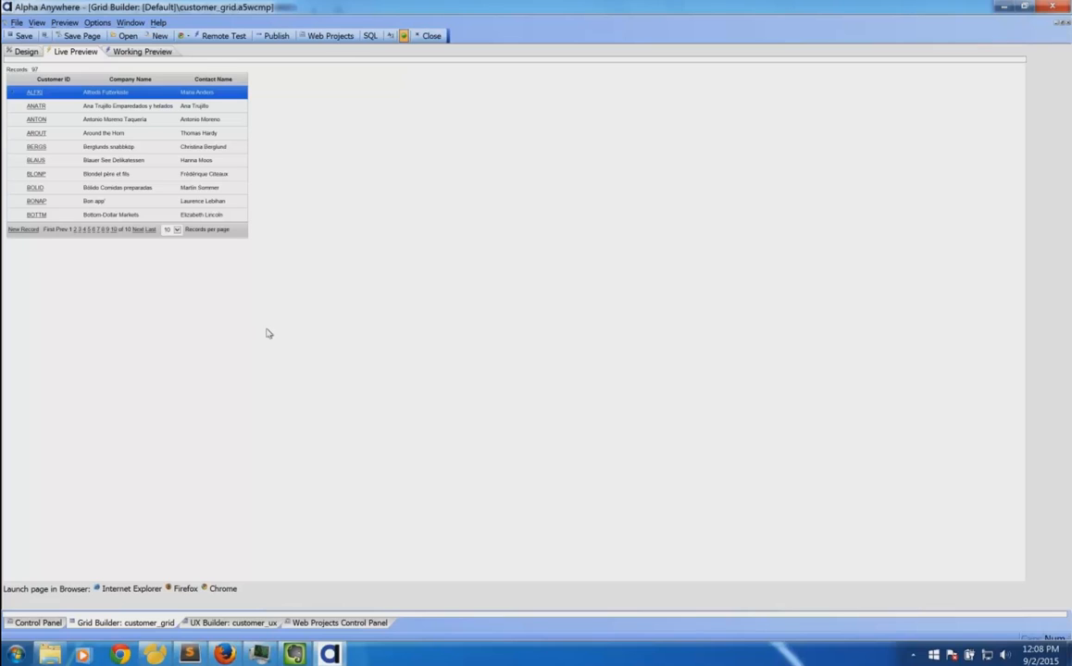
click(368, 626)
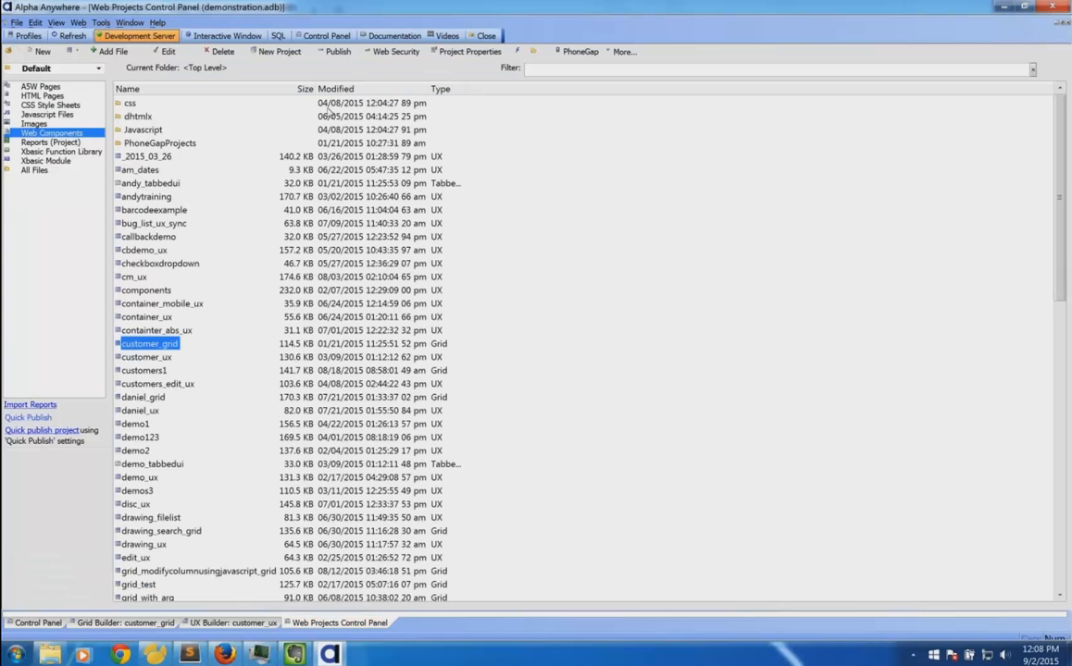
Bring up the Publish Web Project dialog for customer_grid.a5wcmp with the Local Webroot profile.
click(348, 54)
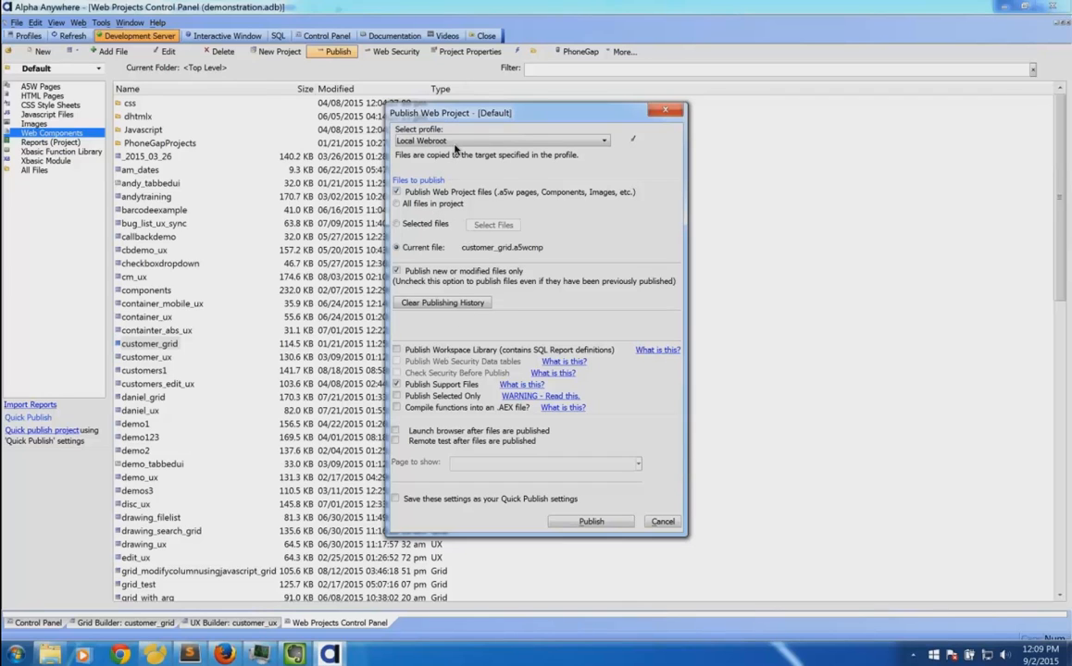
Cancel the customer_grid publish, keeping Local Webroot, and open the recent goodman.adb project.
click(453, 143)
click(493, 129)
click(662, 521)
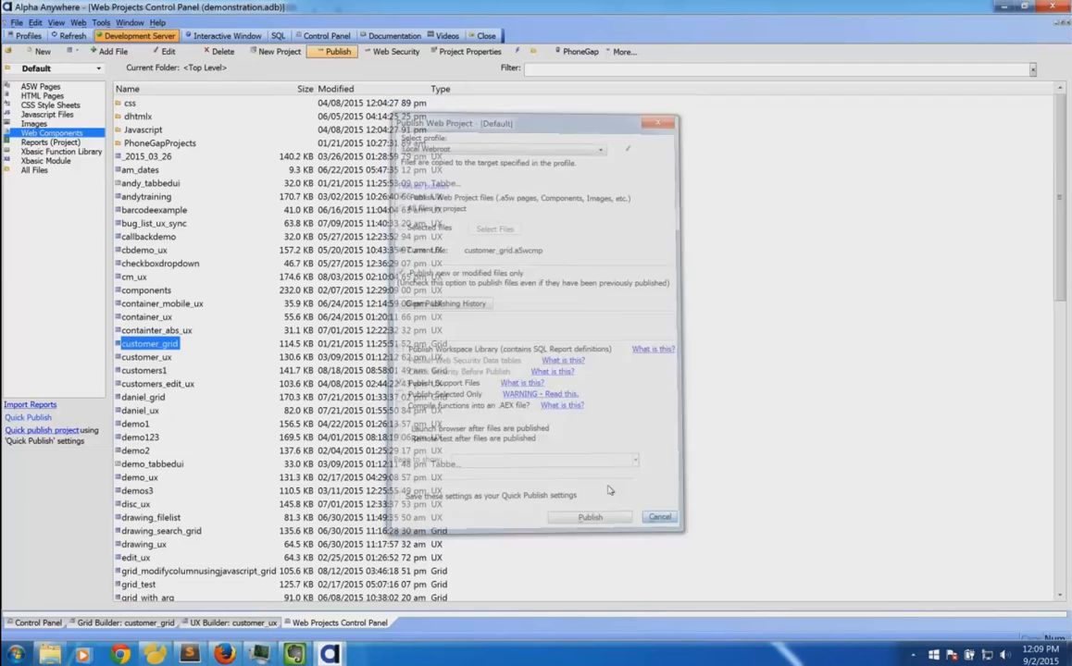
click(17, 22)
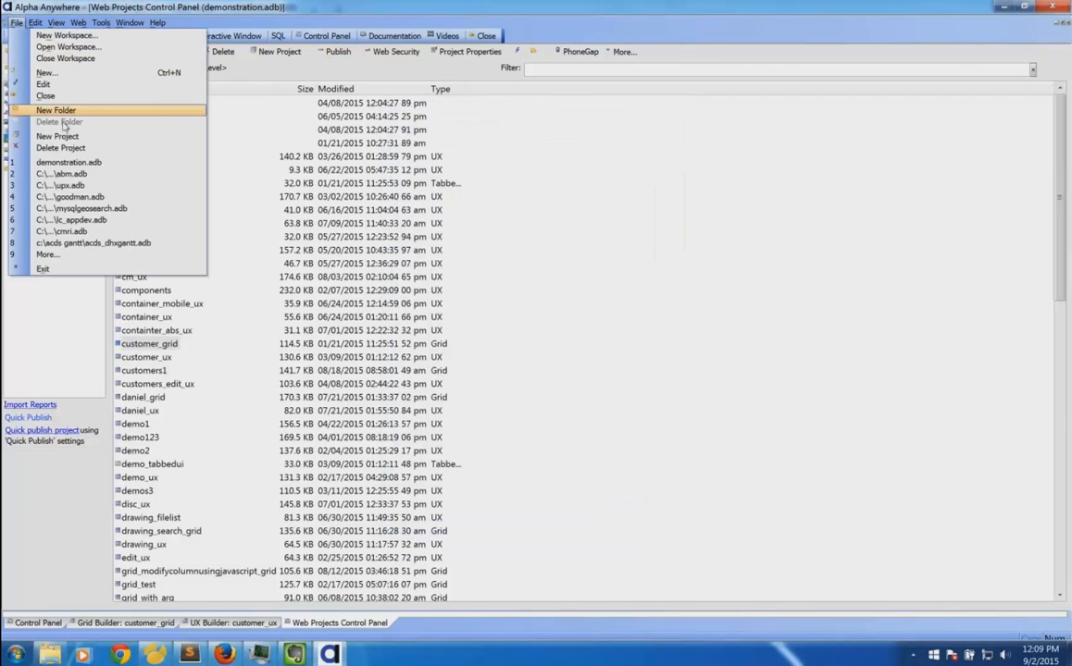
click(74, 196)
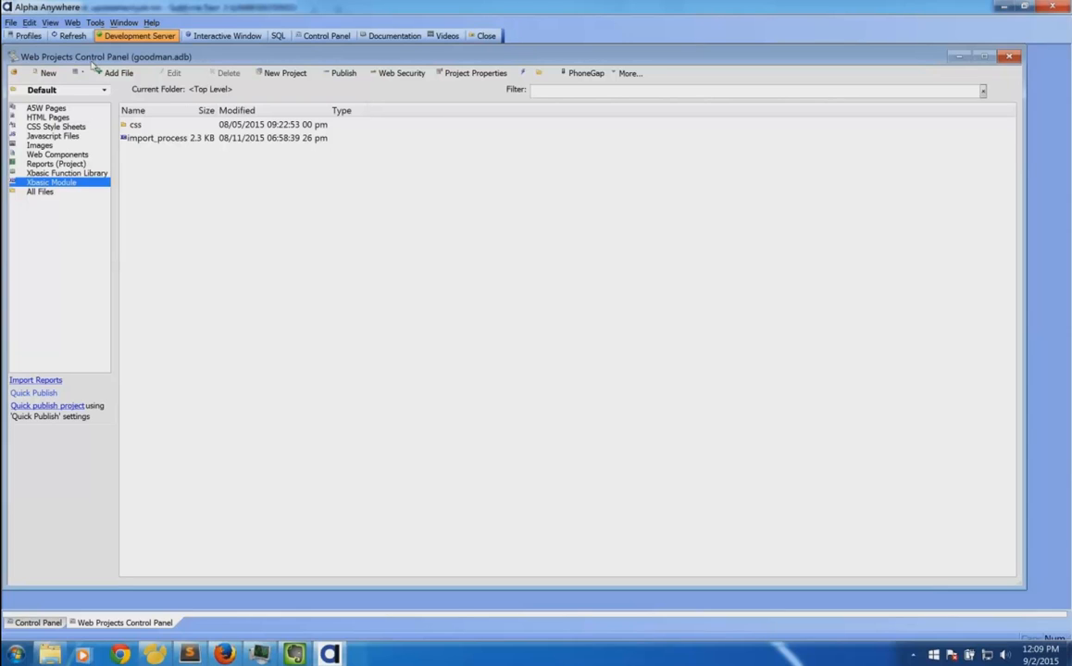
Open goodman.adb's publish settings and switch the profile from Validation to Local Webroot.
click(351, 75)
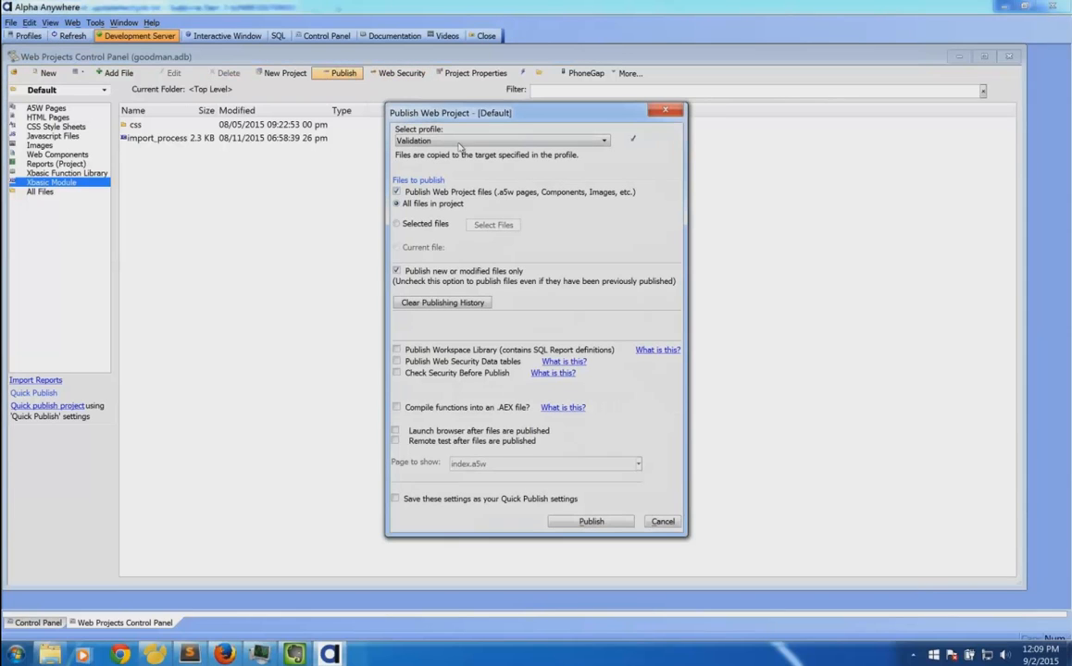
click(460, 140)
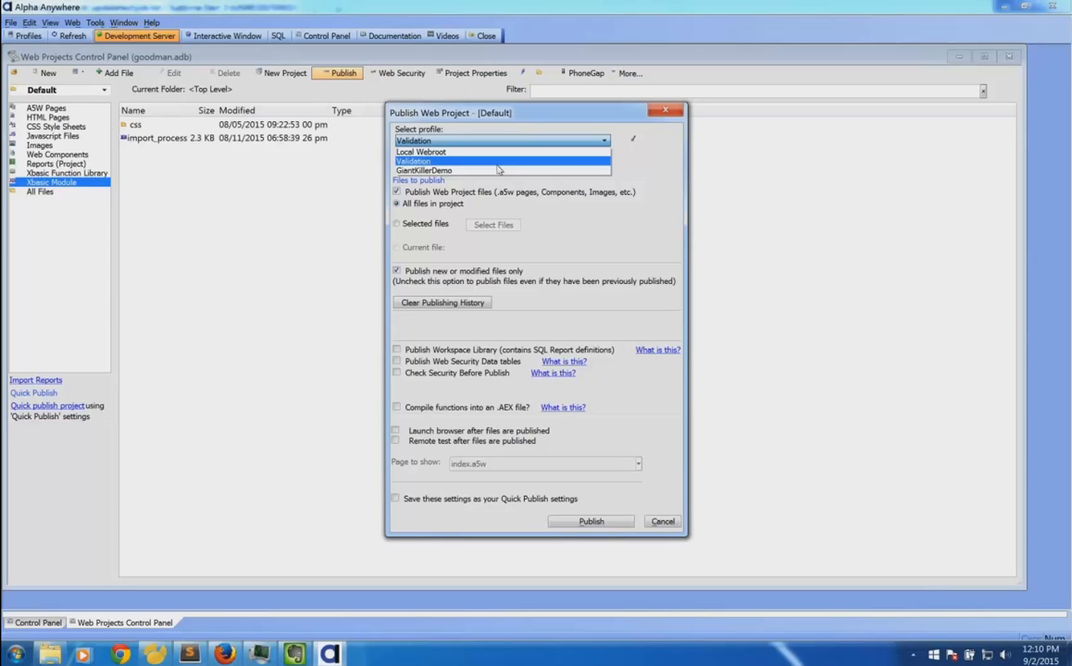
click(617, 201)
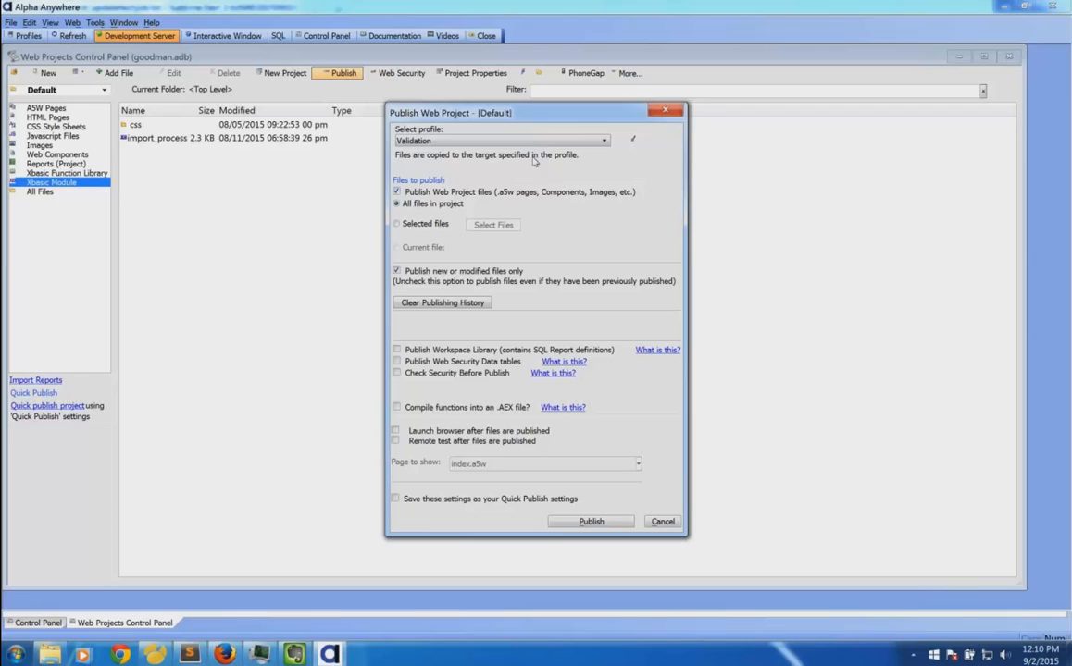
click(486, 141)
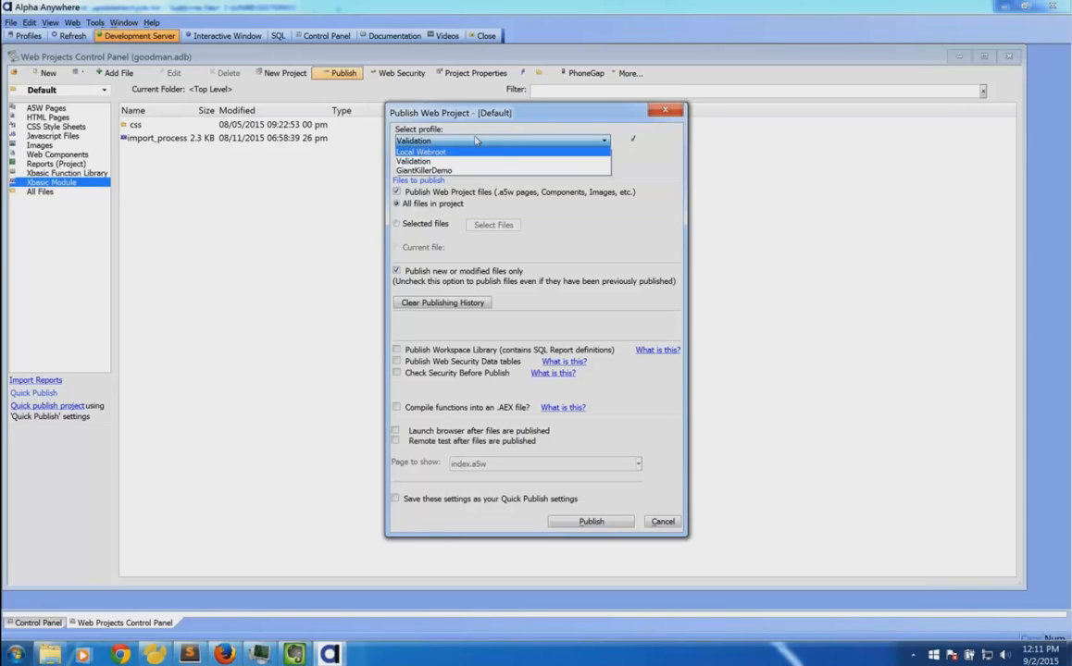
click(448, 105)
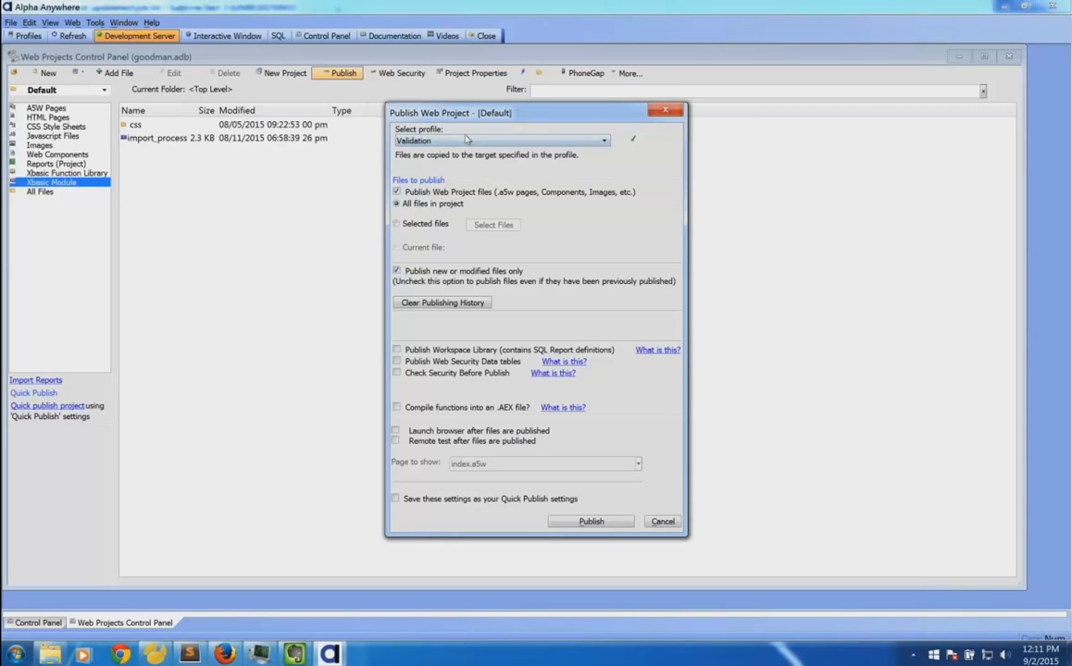
click(467, 140)
click(468, 153)
Switch the profile to GiantKillerDemo, Validation, then GiantKillerDemo, and cancel without publishing.
click(418, 140)
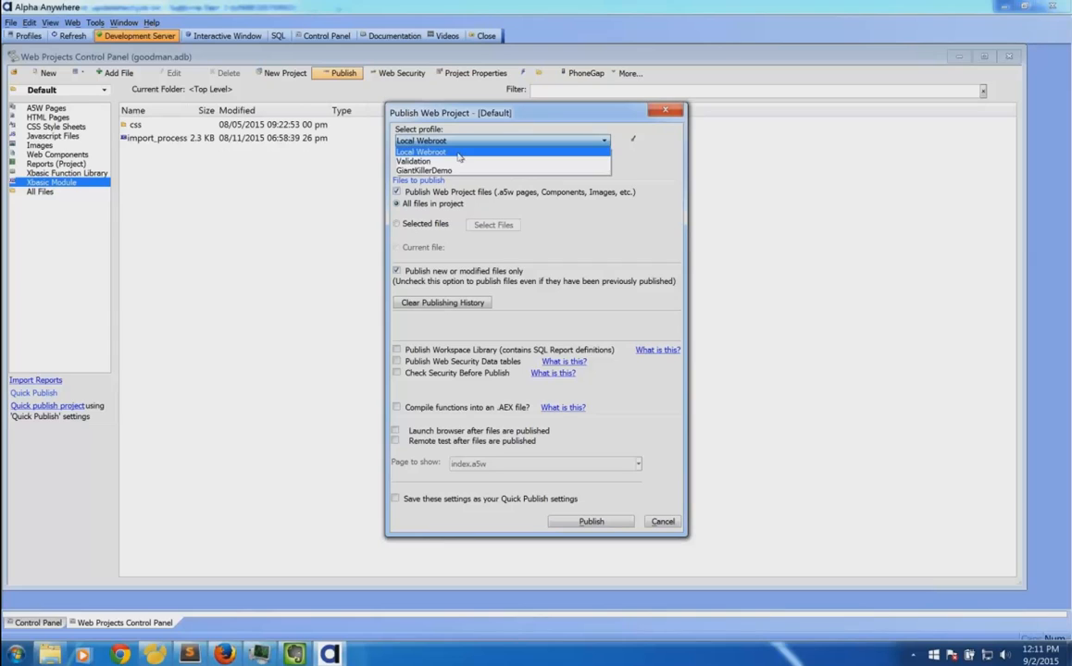
click(418, 171)
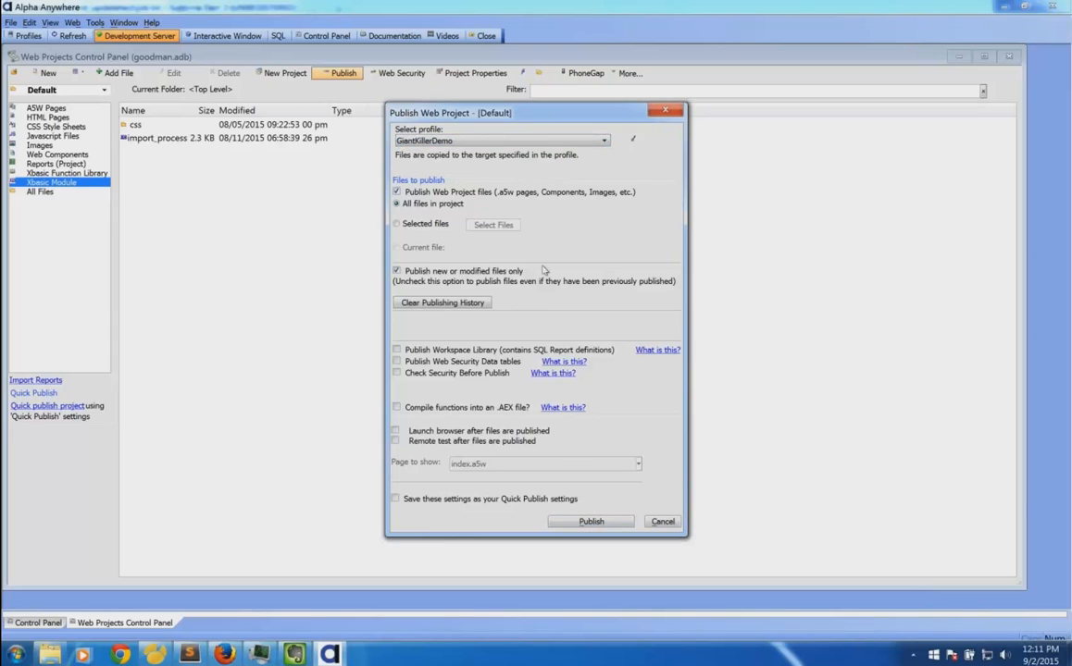
click(481, 141)
click(485, 144)
click(547, 160)
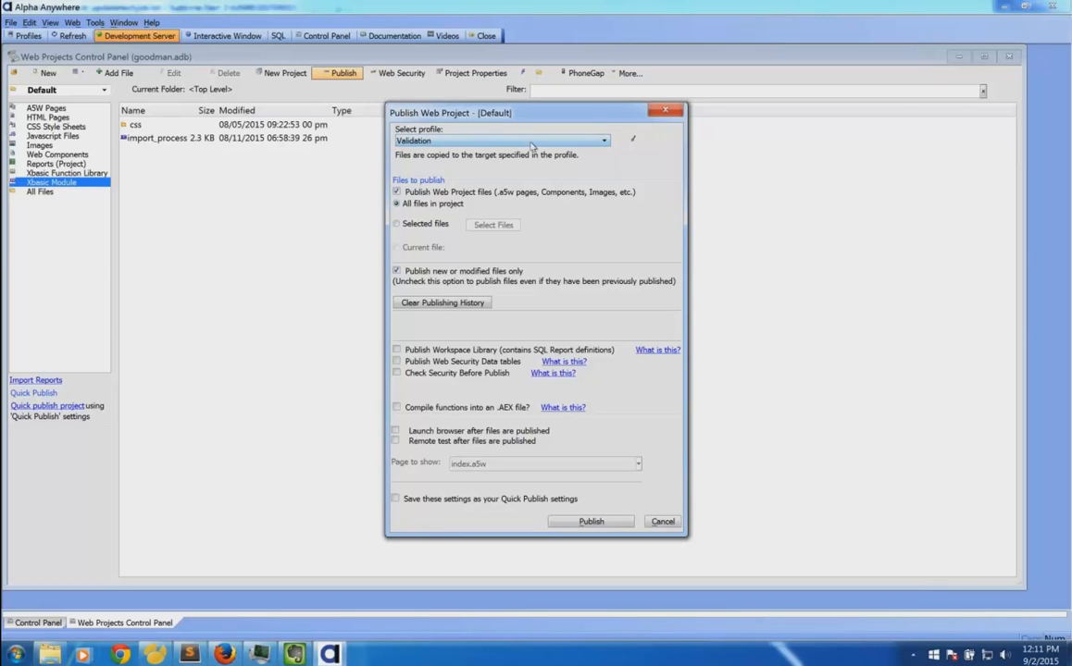
click(490, 141)
click(528, 169)
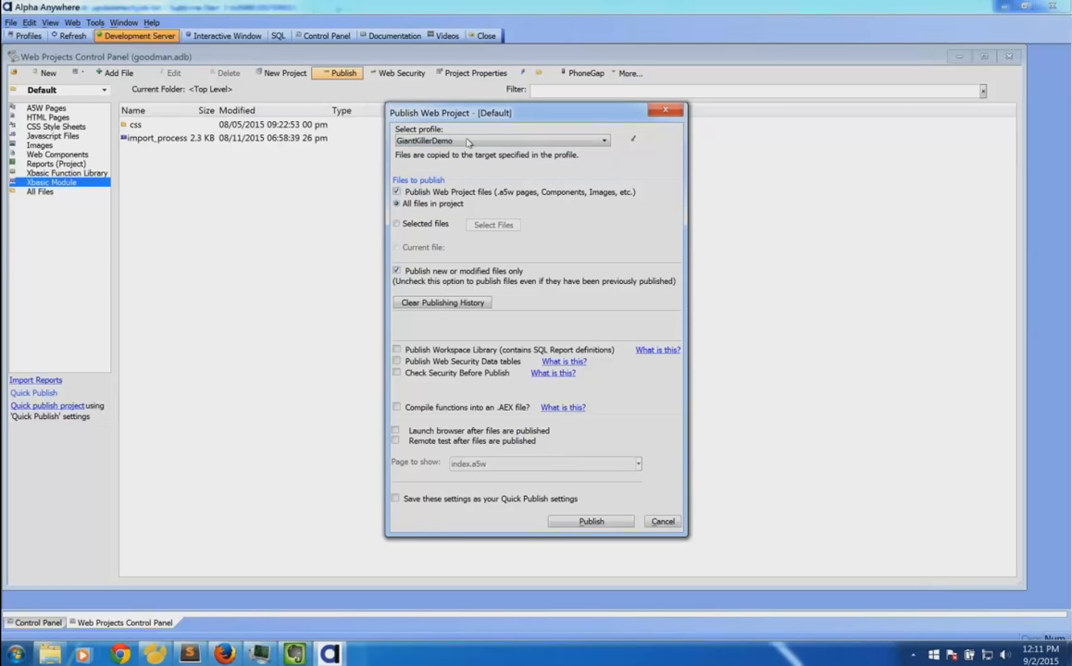
click(423, 139)
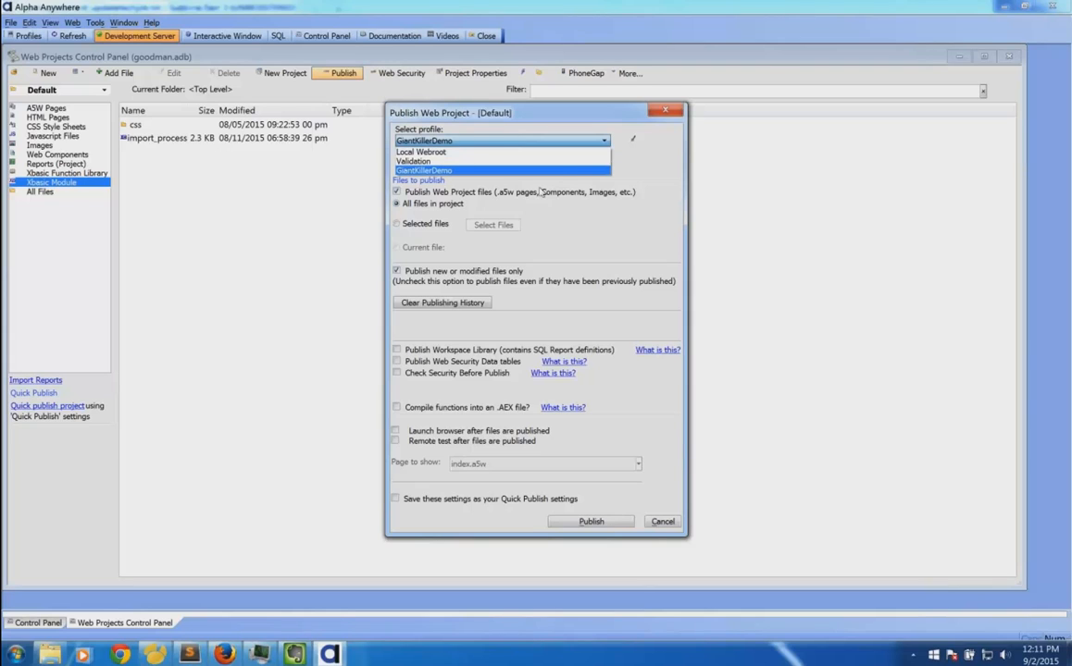
click(629, 429)
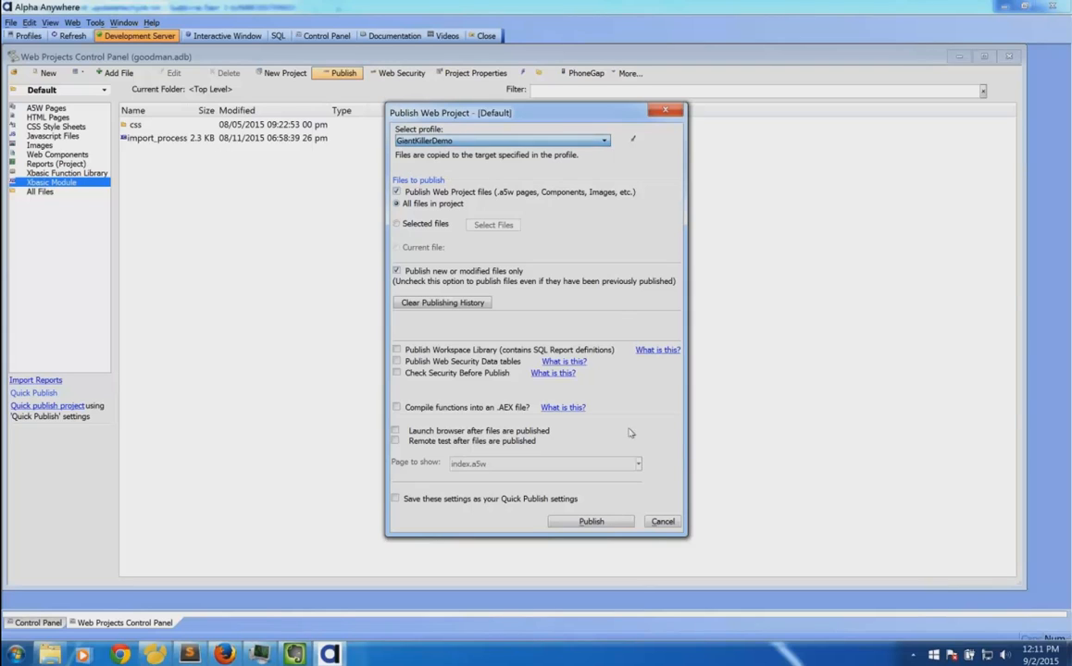
click(663, 522)
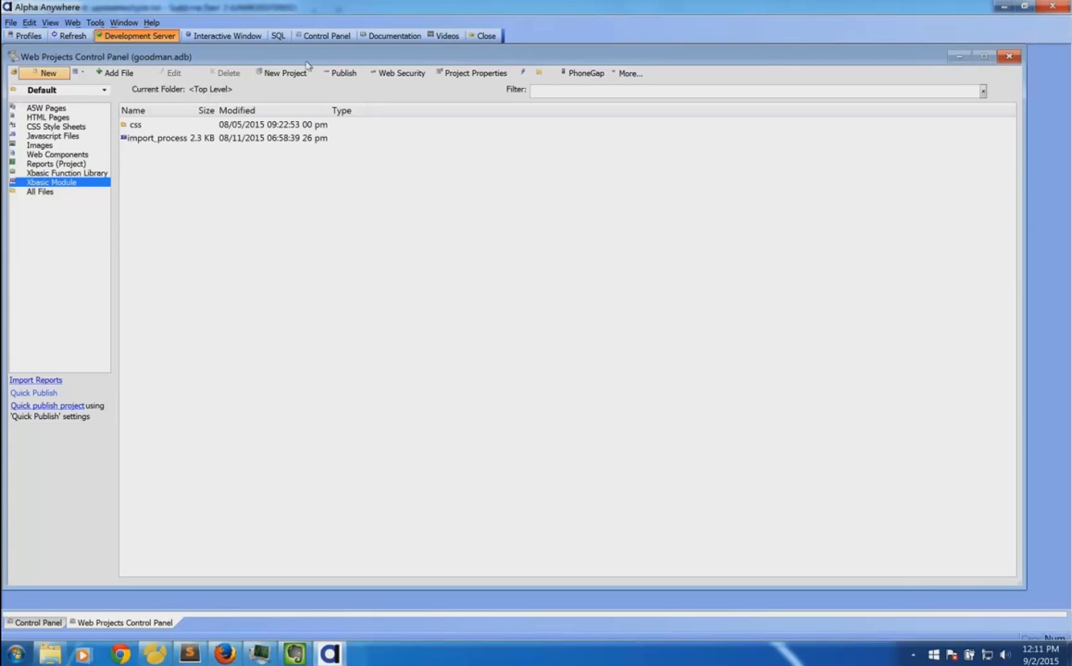
click(29, 36)
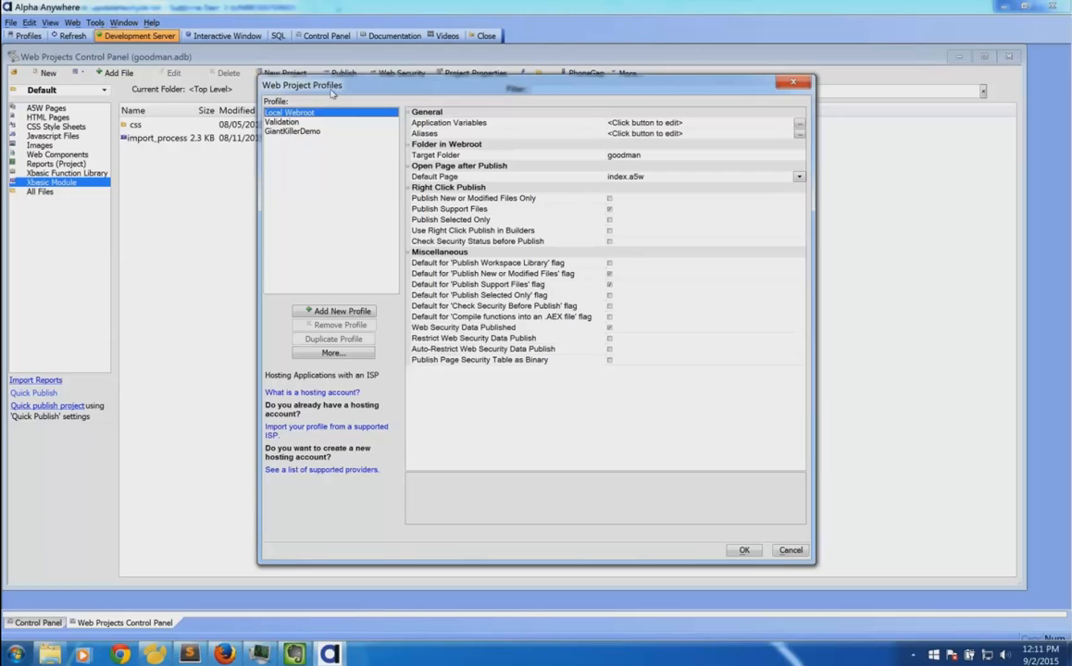
click(292, 131)
click(302, 113)
click(325, 122)
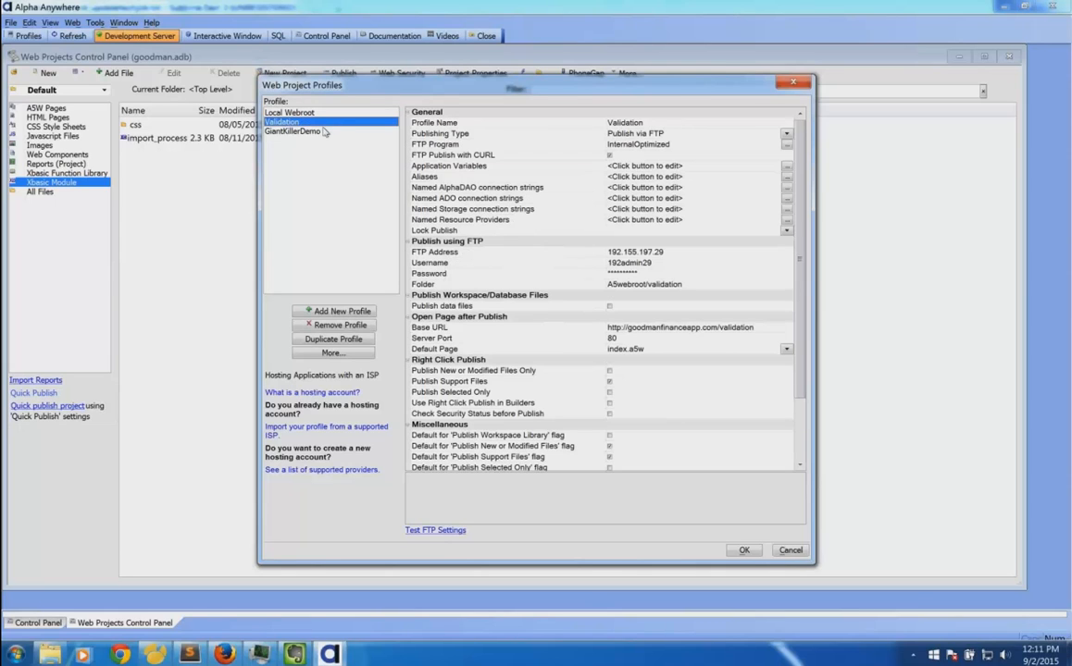
click(322, 131)
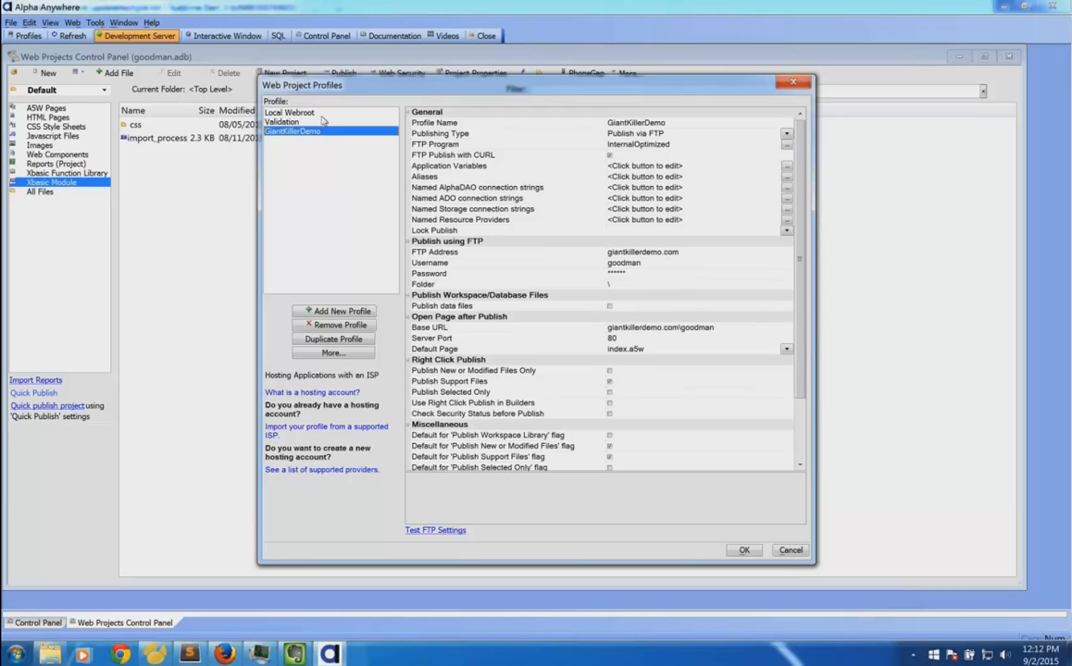
click(323, 121)
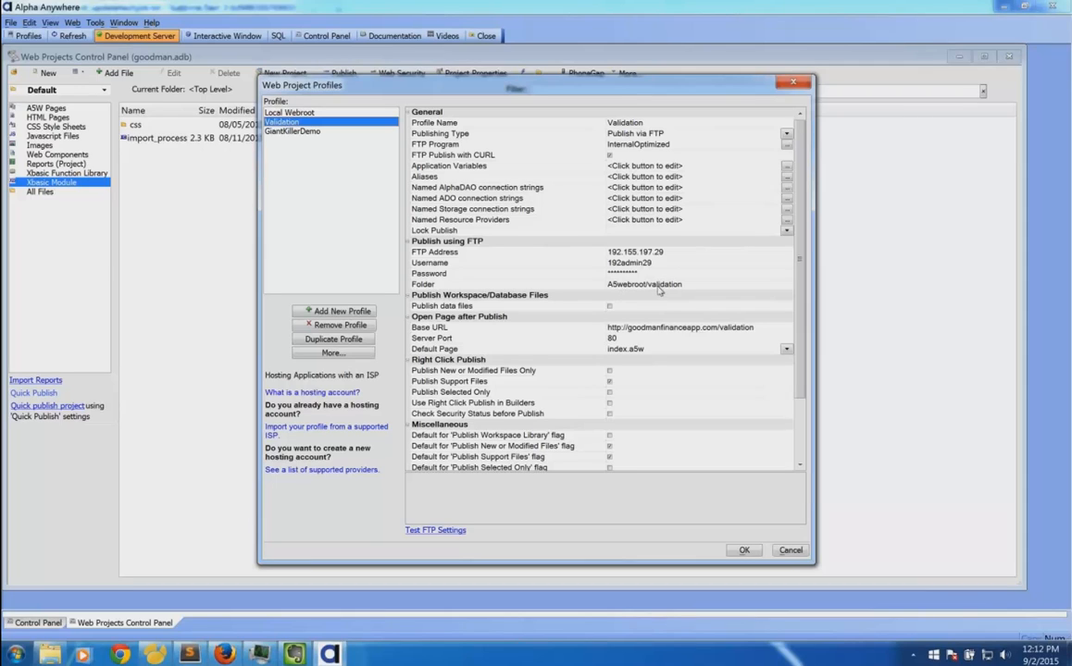
click(333, 132)
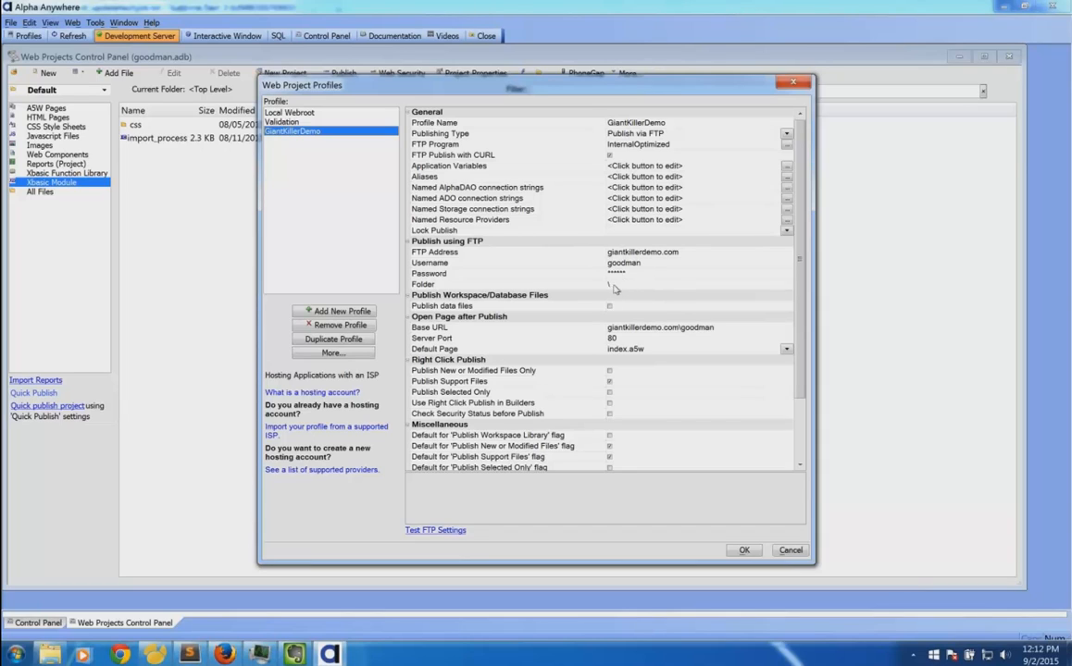
click(317, 121)
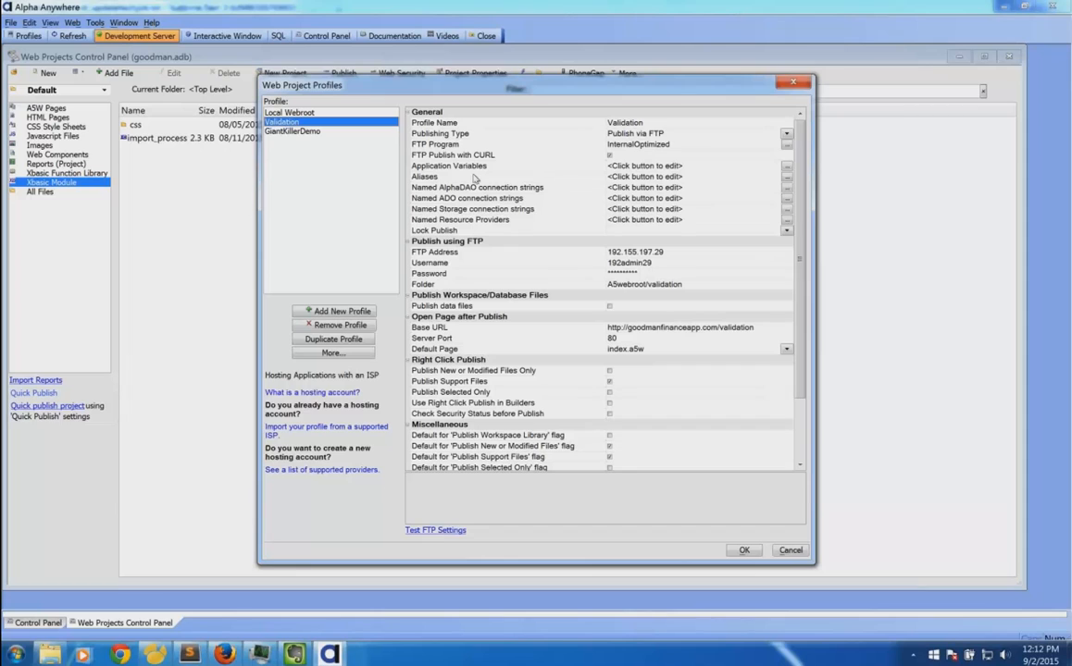
double_click(461, 189)
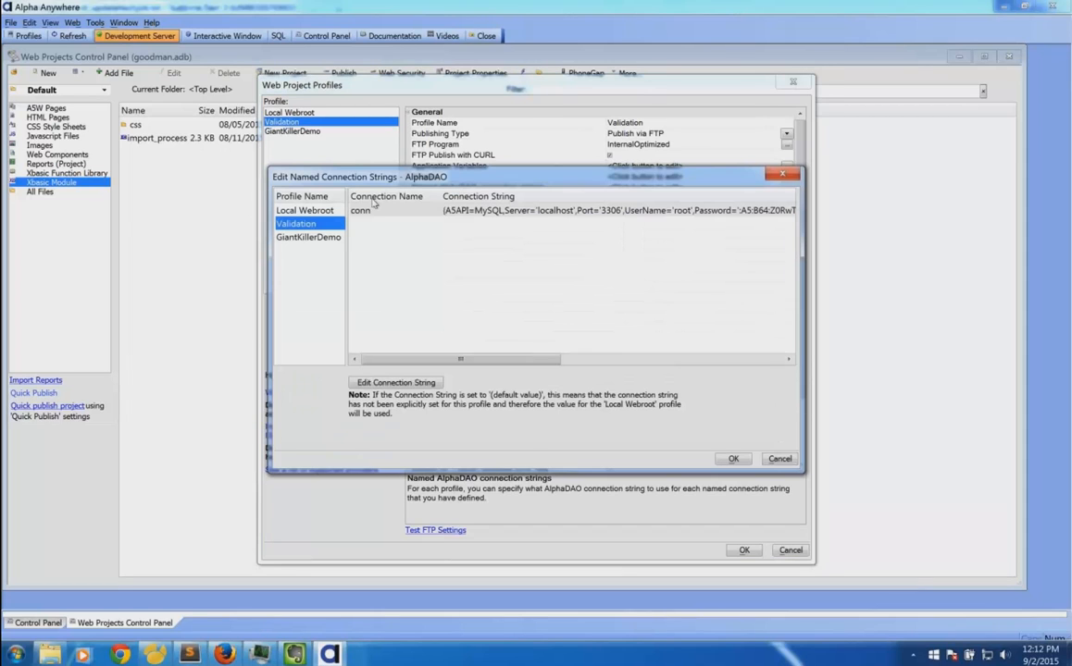
click(472, 212)
click(315, 237)
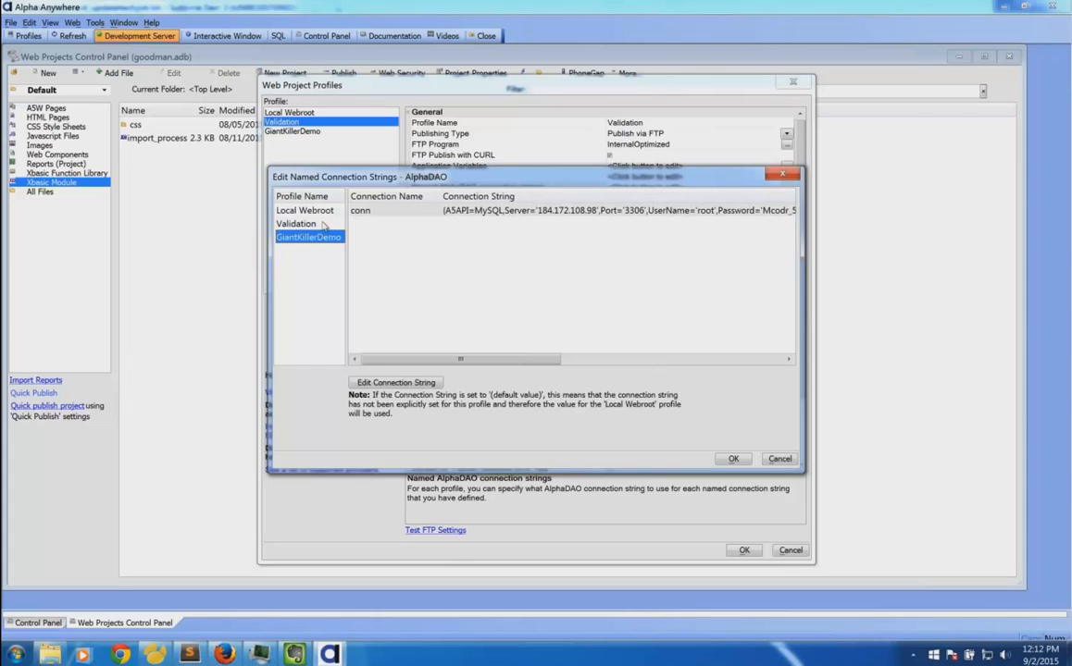
click(324, 225)
click(323, 239)
click(297, 223)
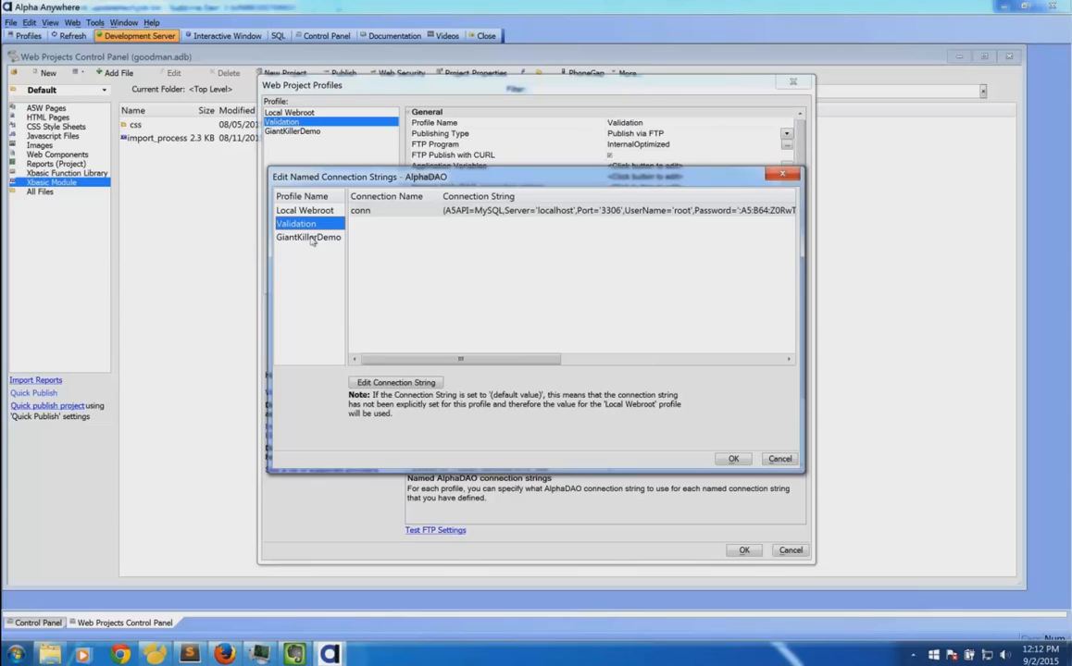
click(312, 238)
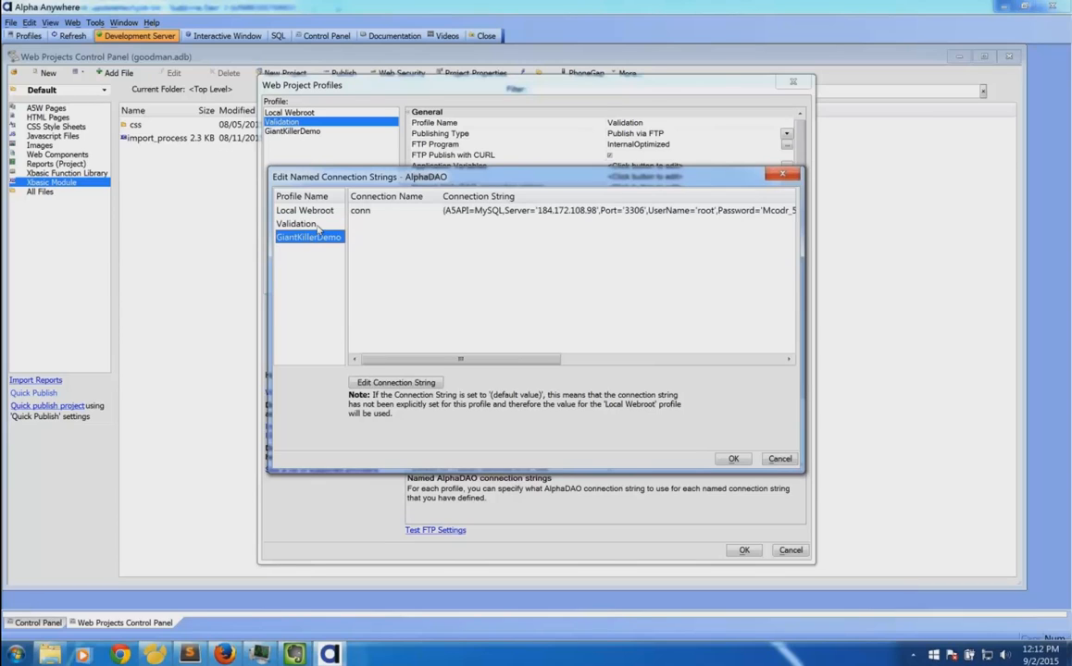
click(310, 224)
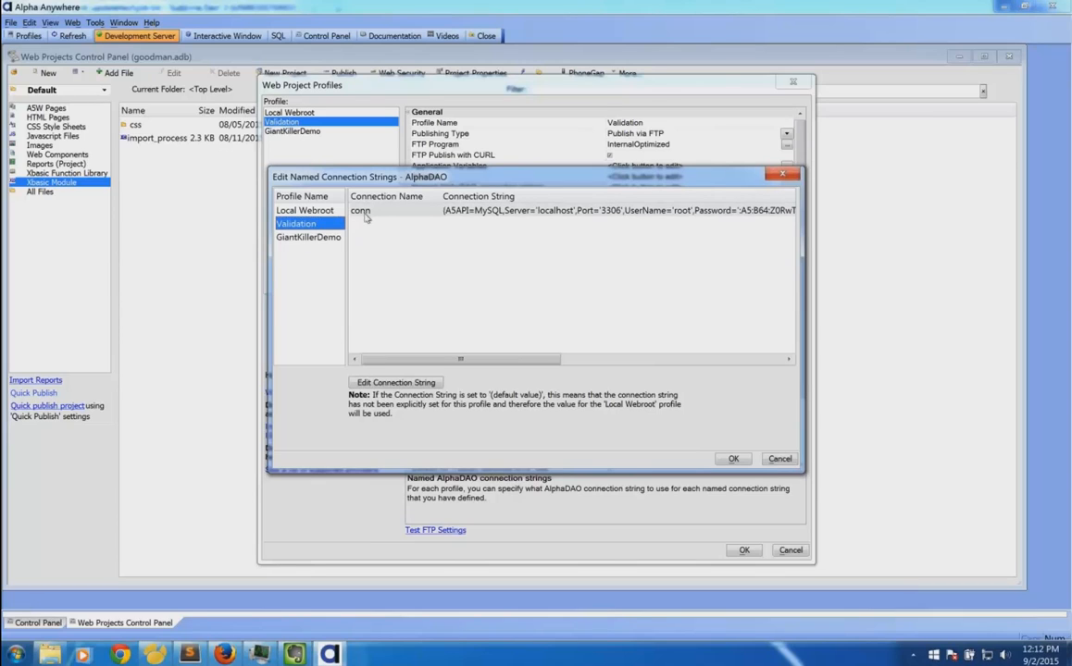
click(306, 238)
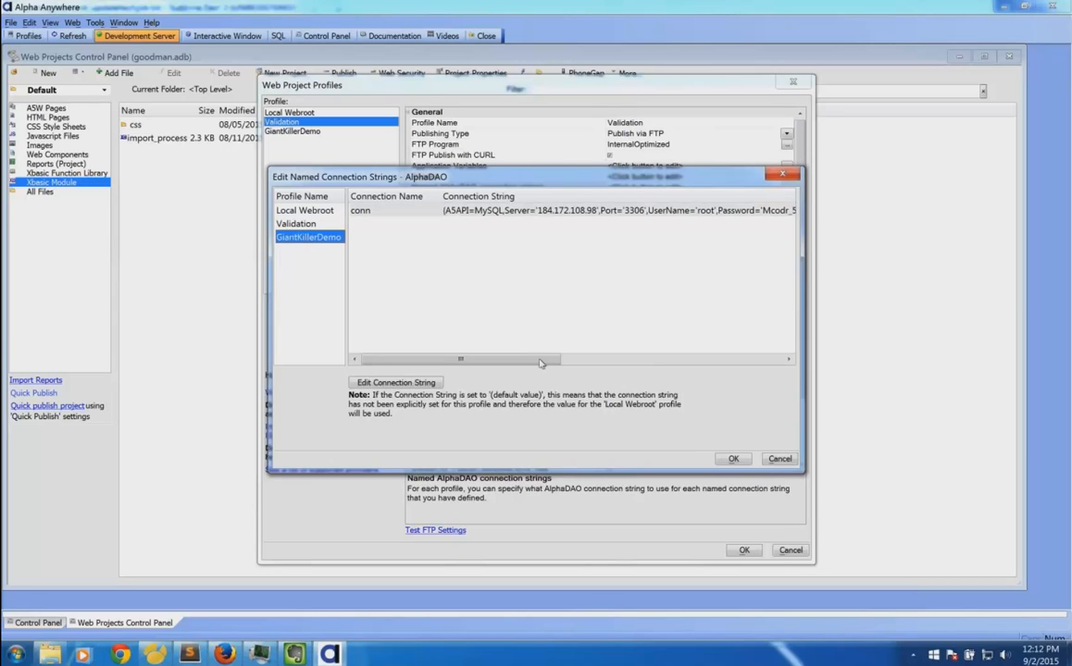
Close the connection strings and review the GiantKillerDemo and Validation profile settings.
click(777, 459)
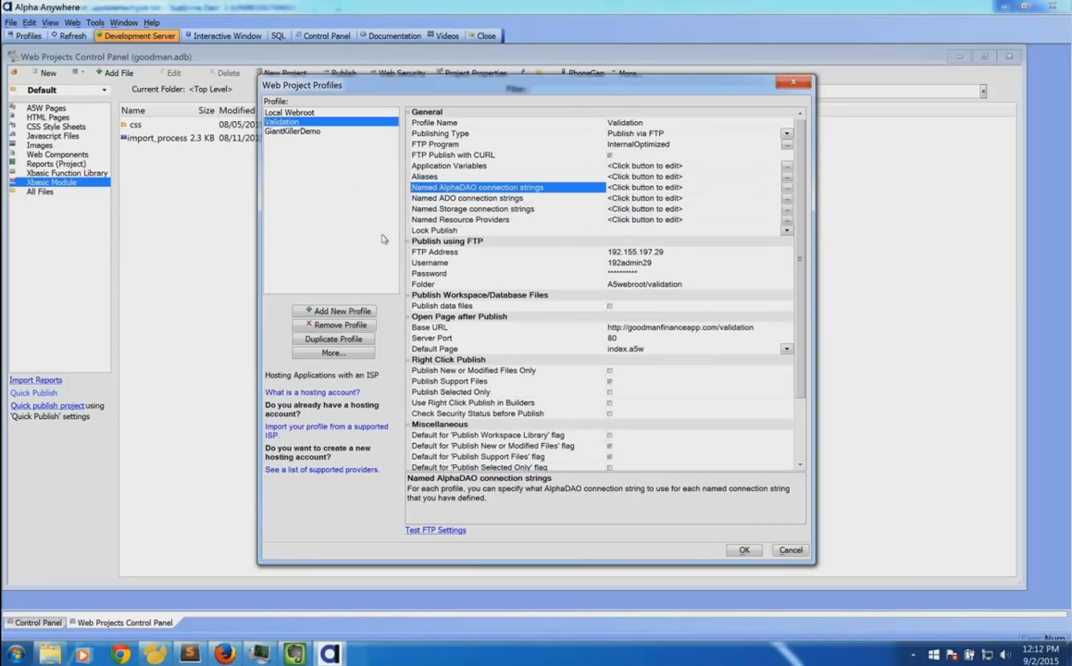
click(290, 132)
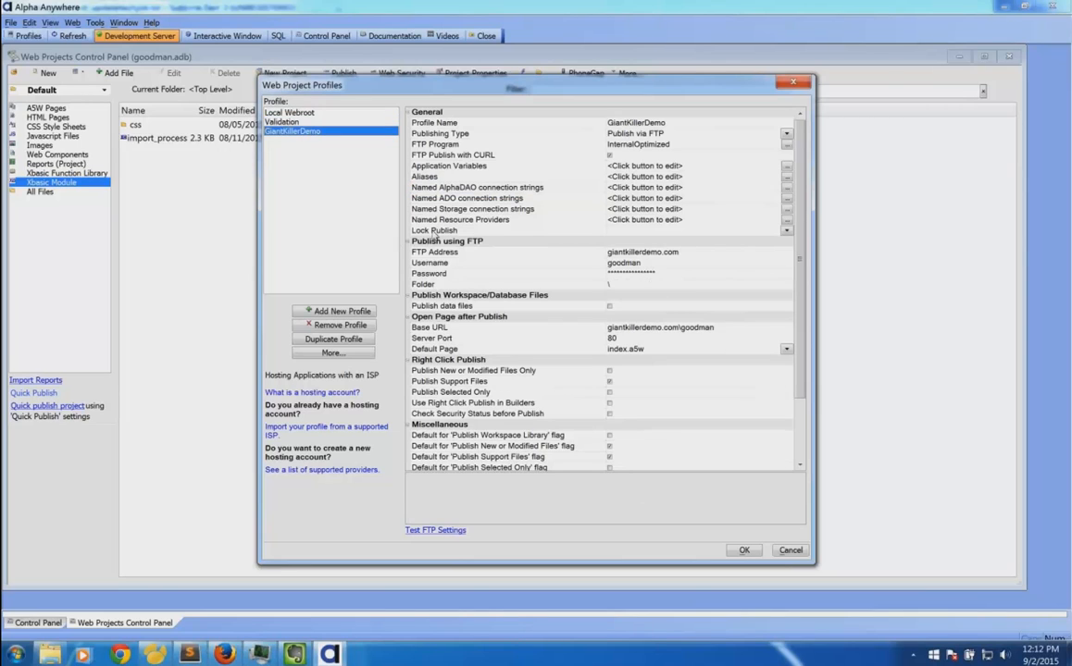
click(492, 232)
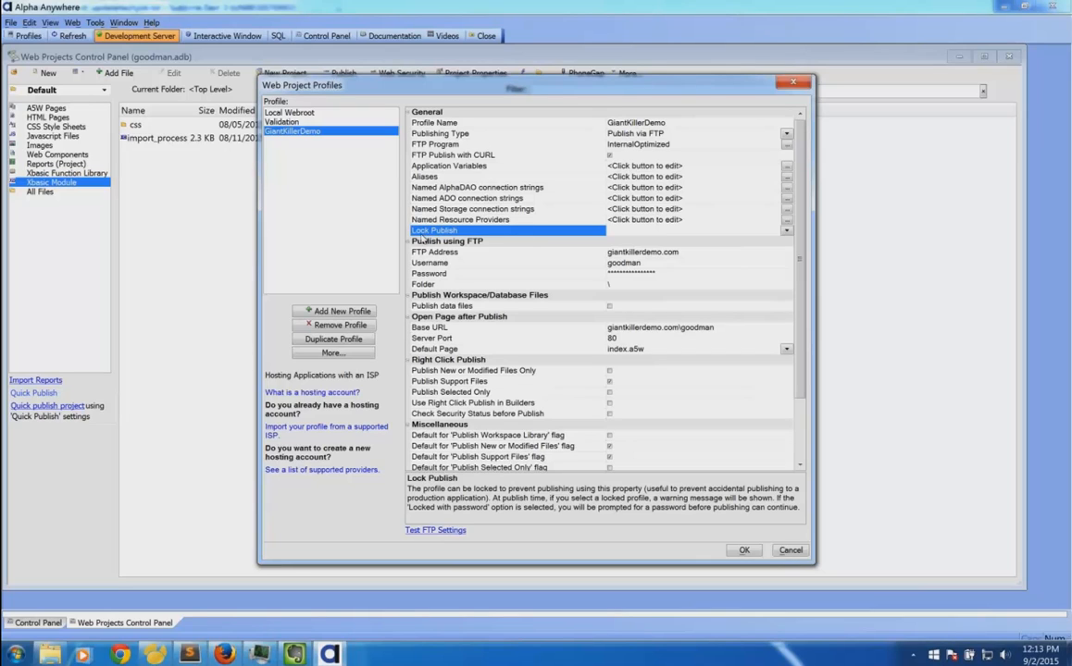
click(314, 124)
click(314, 131)
click(316, 125)
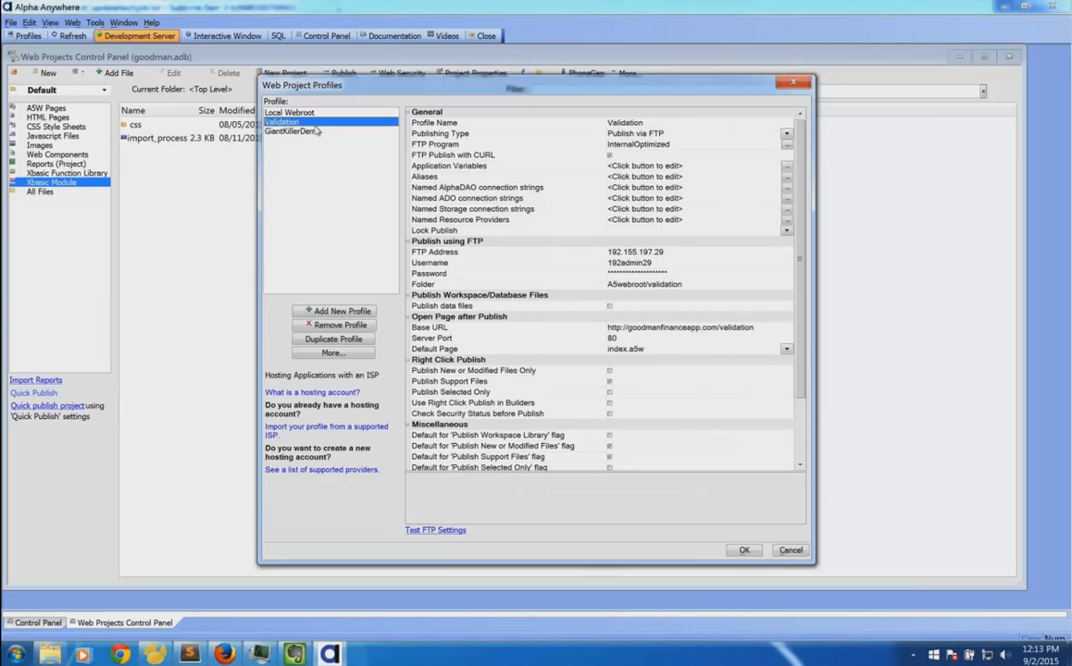
click(316, 132)
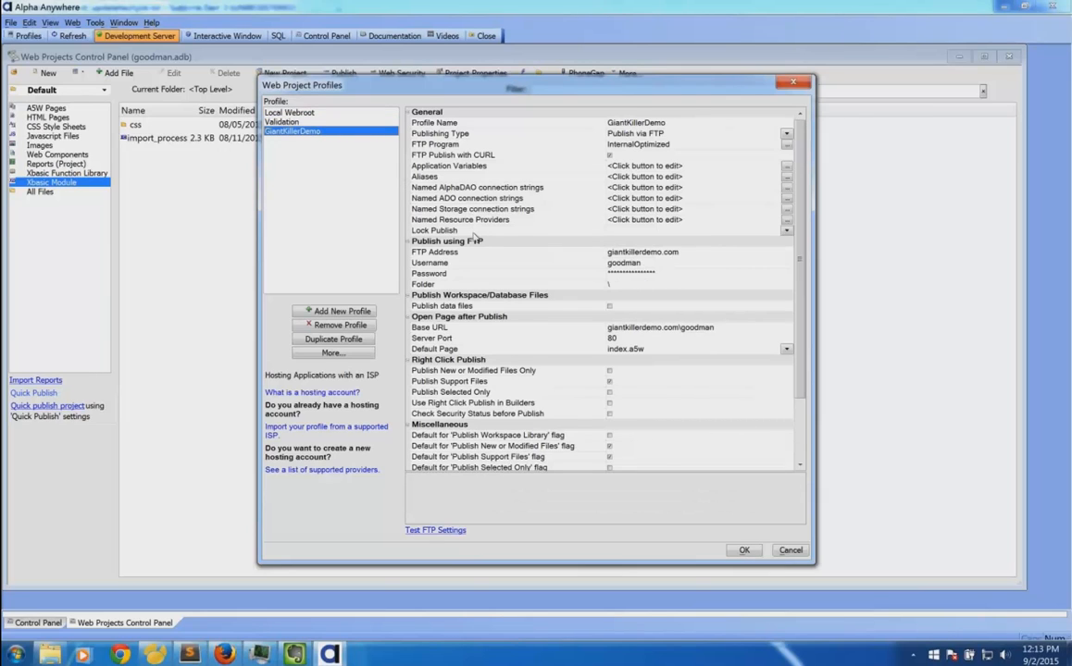
Set GiantKillerDemo's Lock Publish to Locked and save the profiles.
click(472, 232)
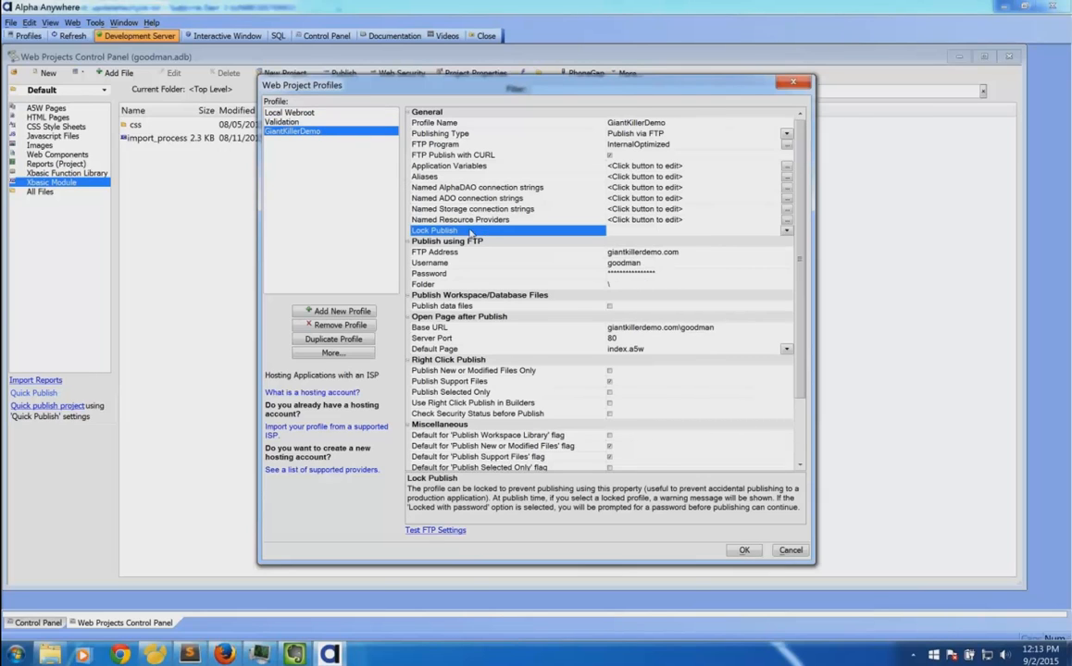
click(786, 231)
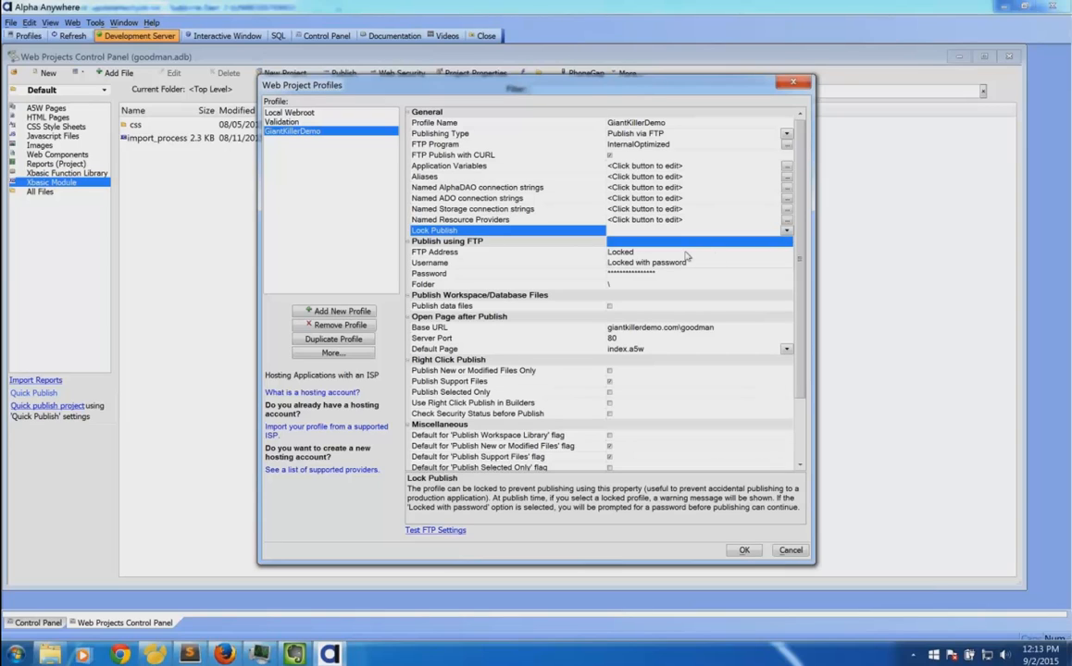
click(618, 252)
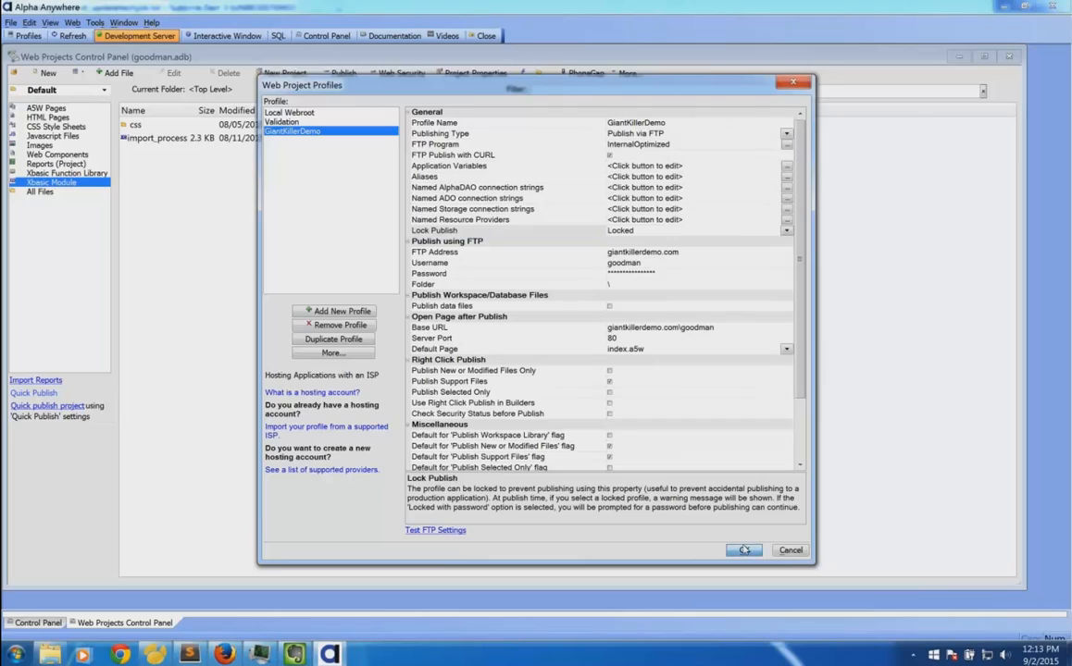
key(Return)
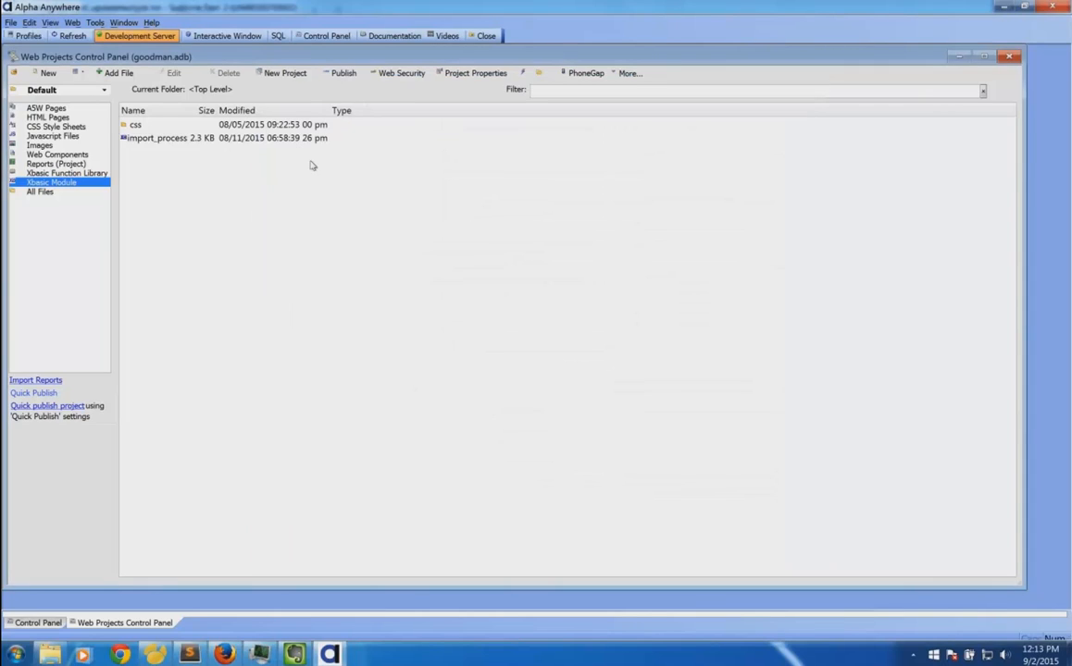
click(343, 73)
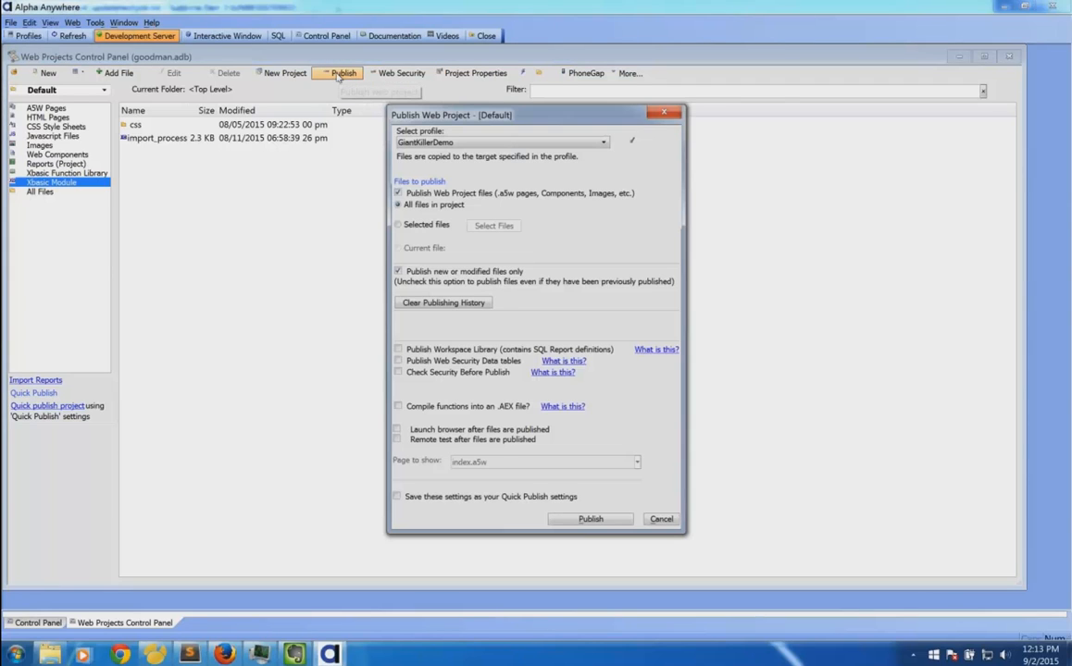
click(438, 141)
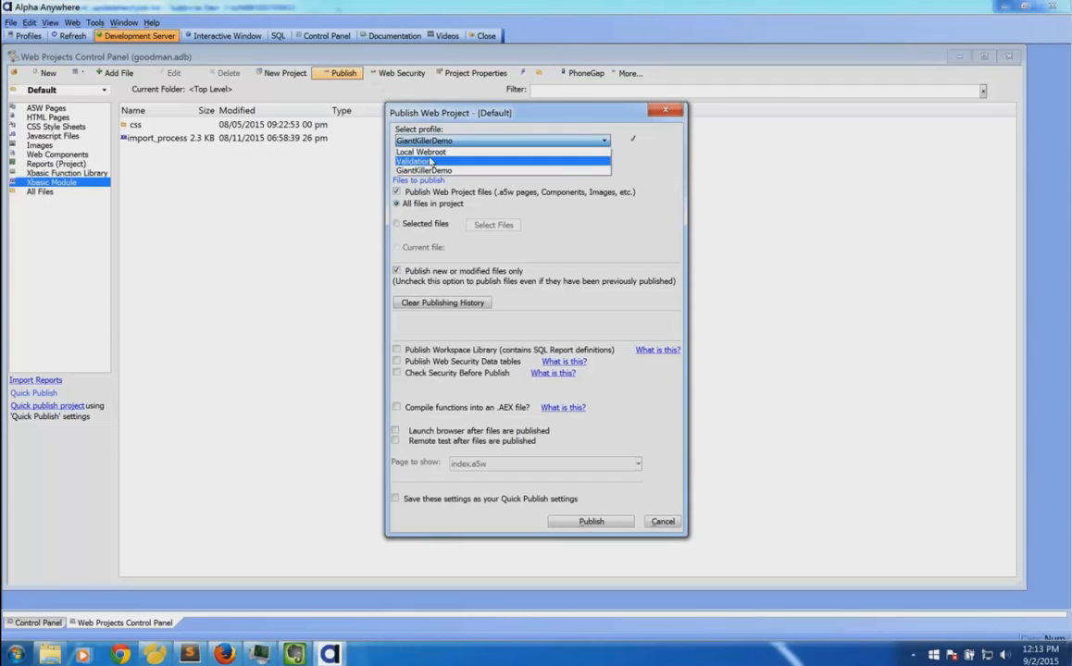
click(435, 153)
click(435, 140)
click(435, 170)
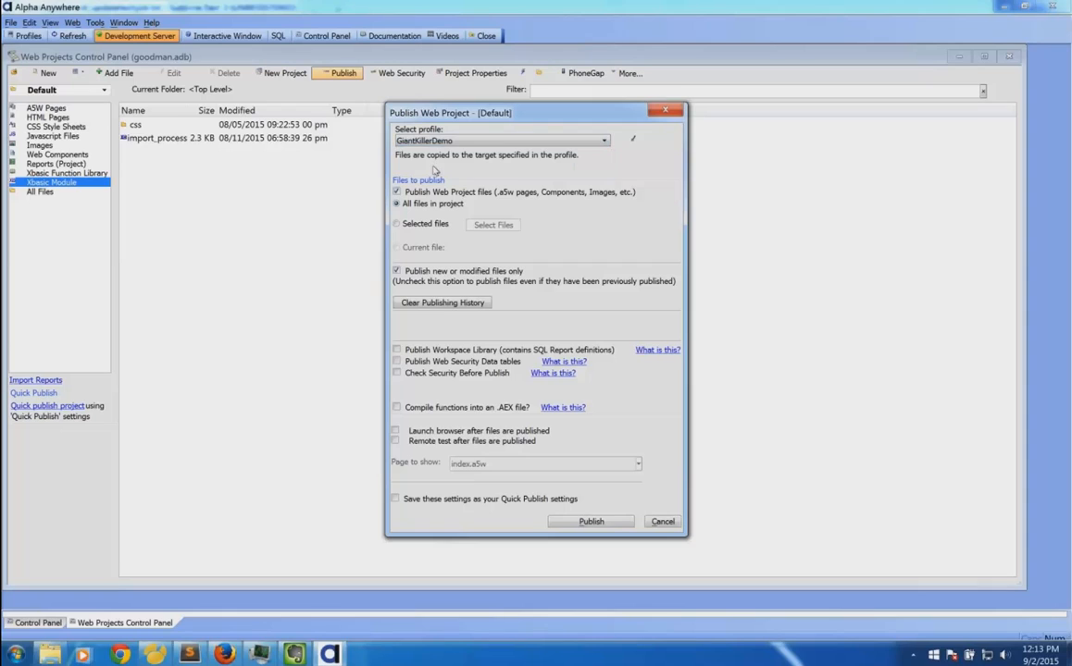
click(590, 522)
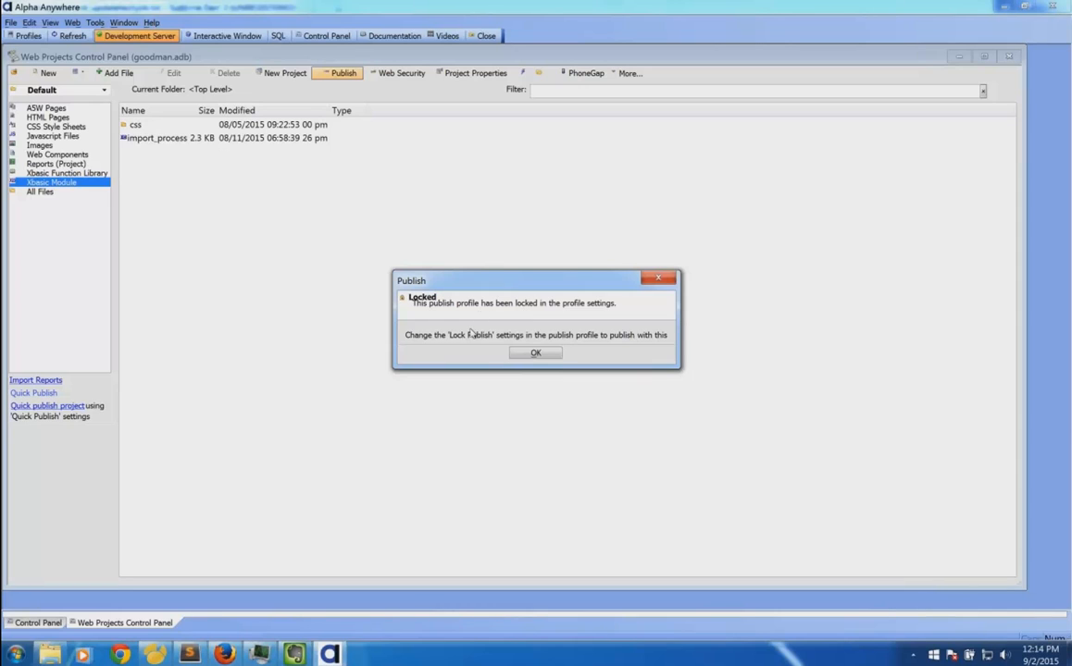
click(533, 353)
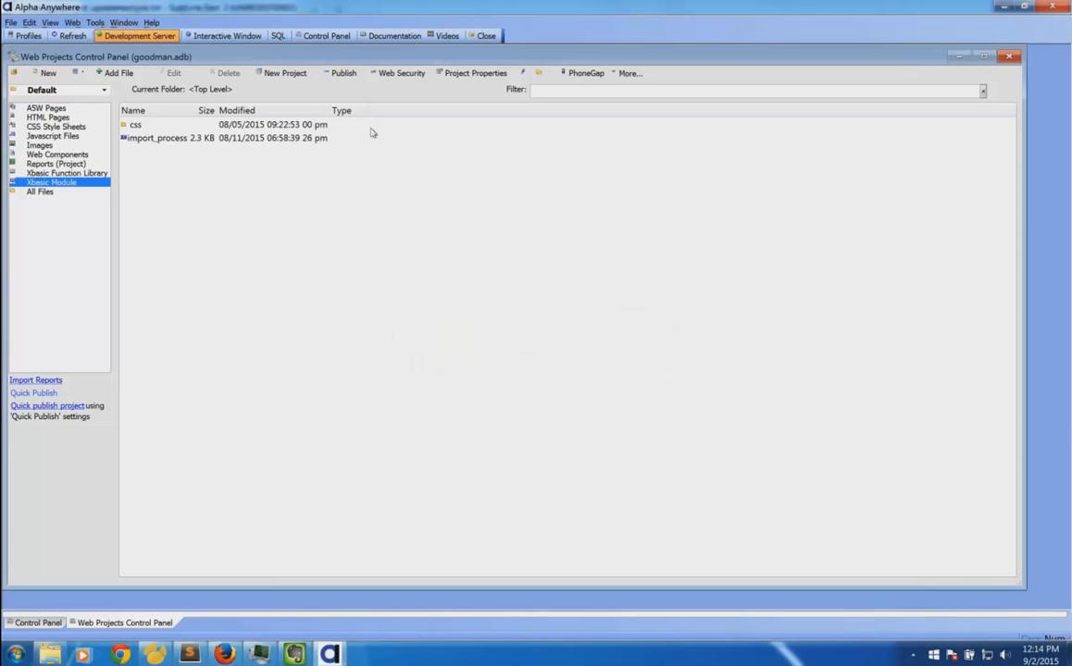
click(26, 36)
click(293, 132)
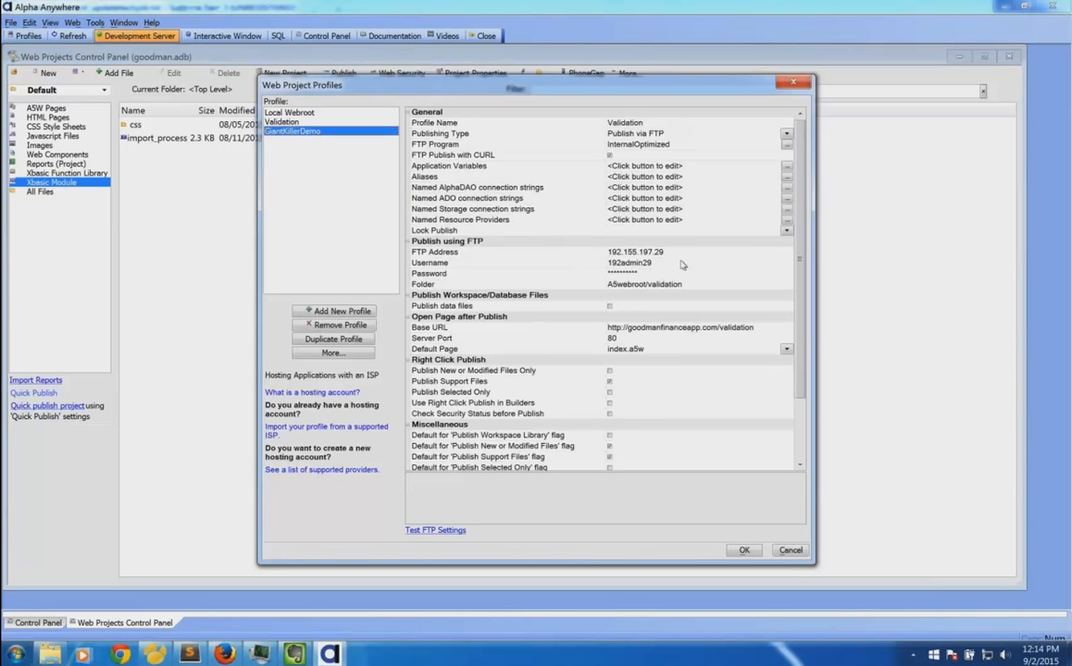
click(785, 230)
click(703, 246)
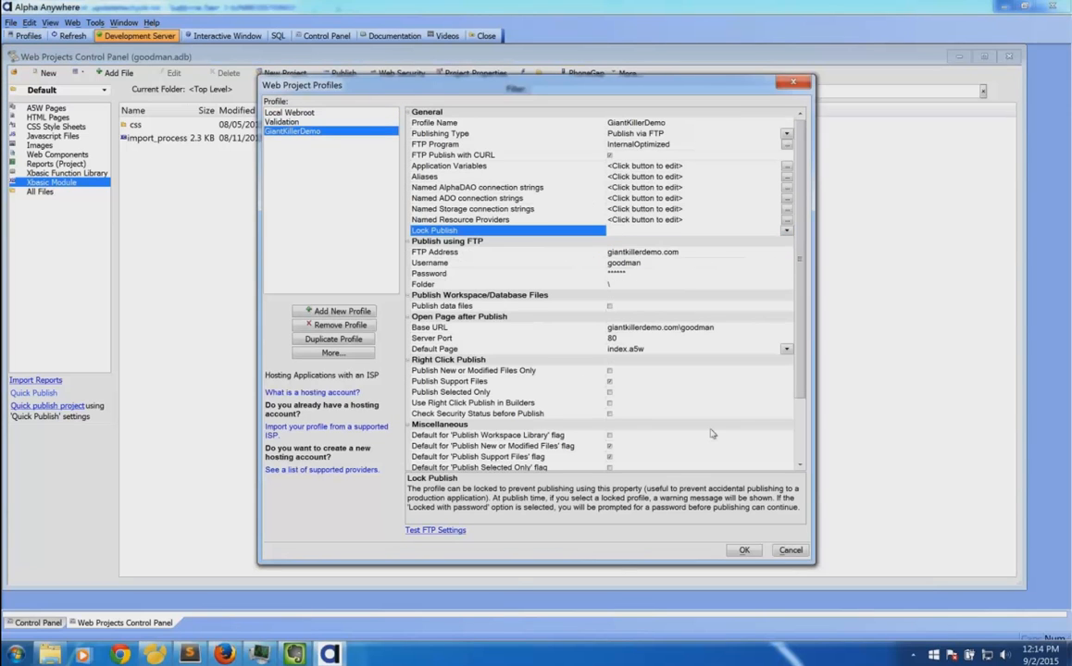
click(743, 551)
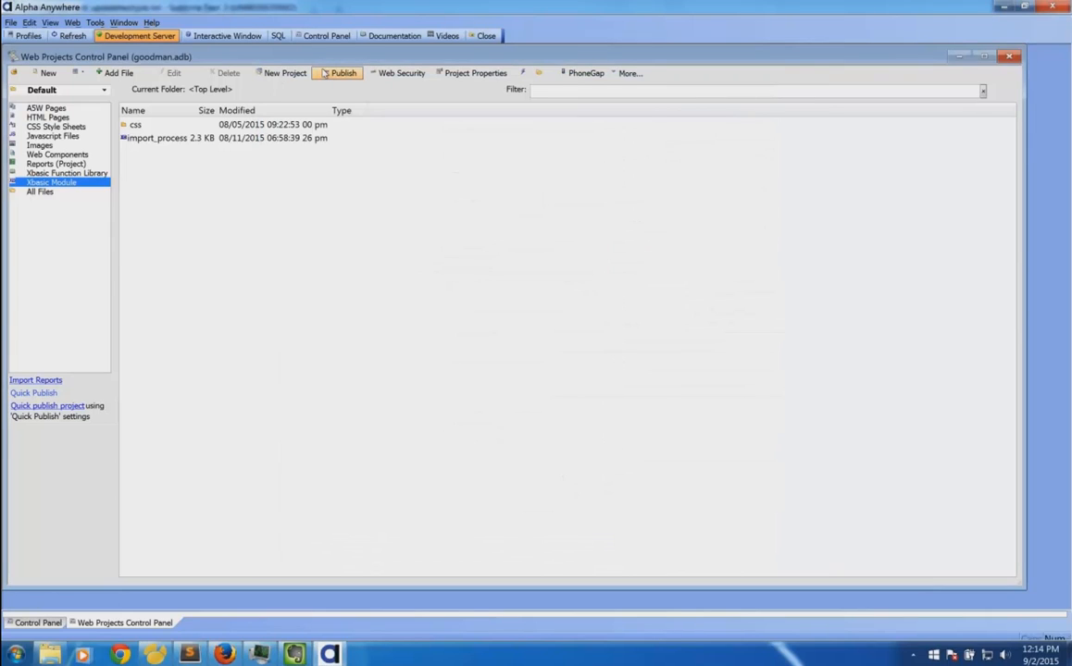
click(325, 74)
click(434, 142)
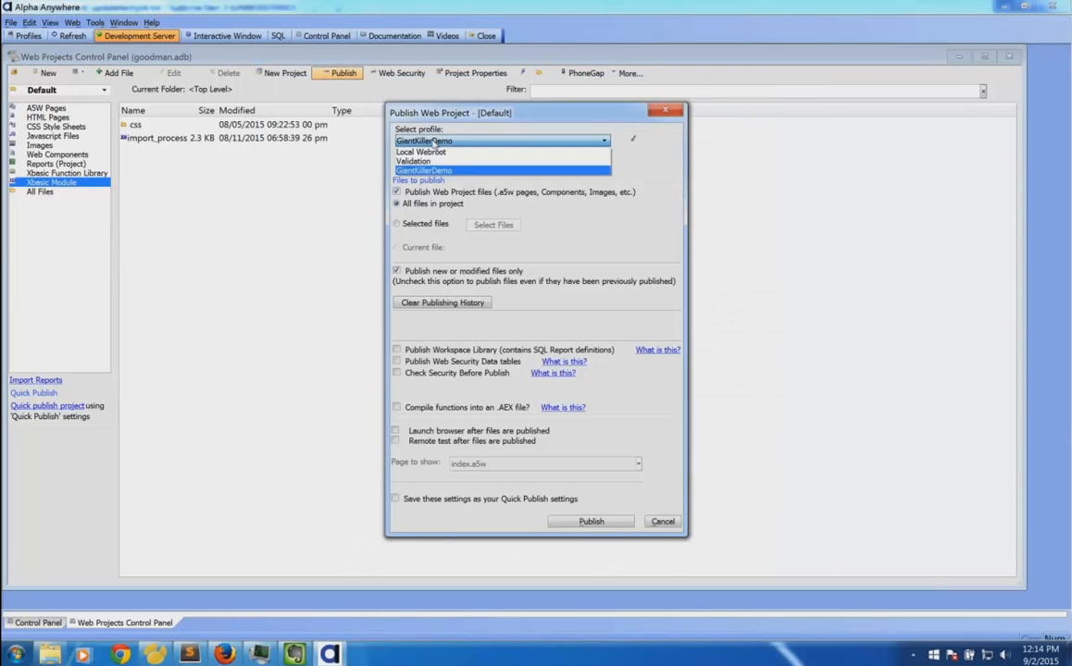
click(434, 142)
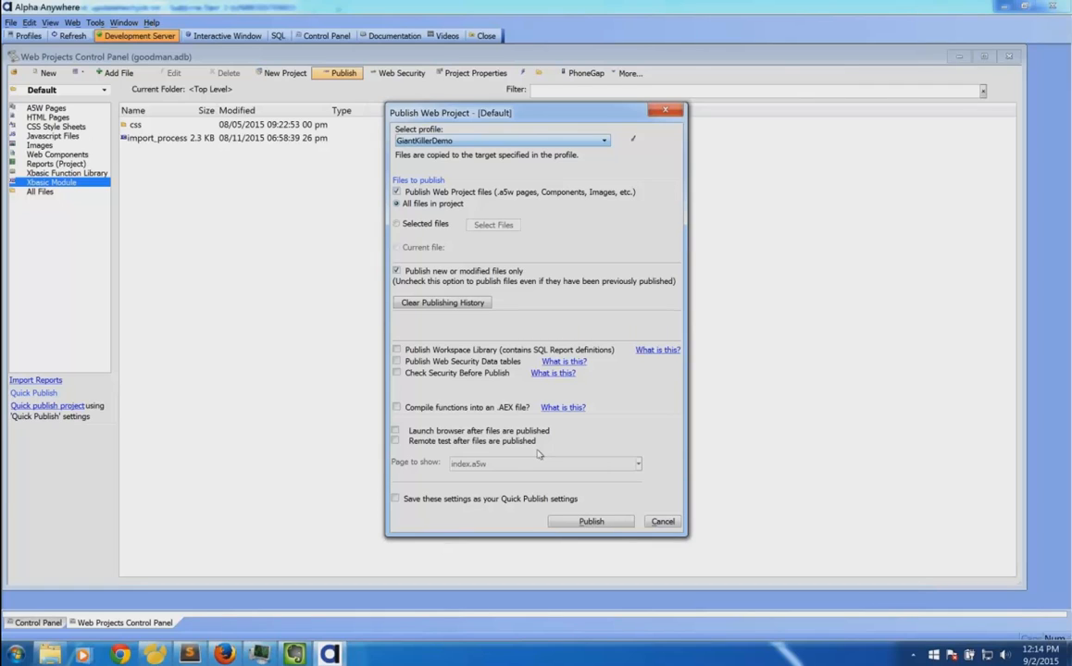
click(659, 521)
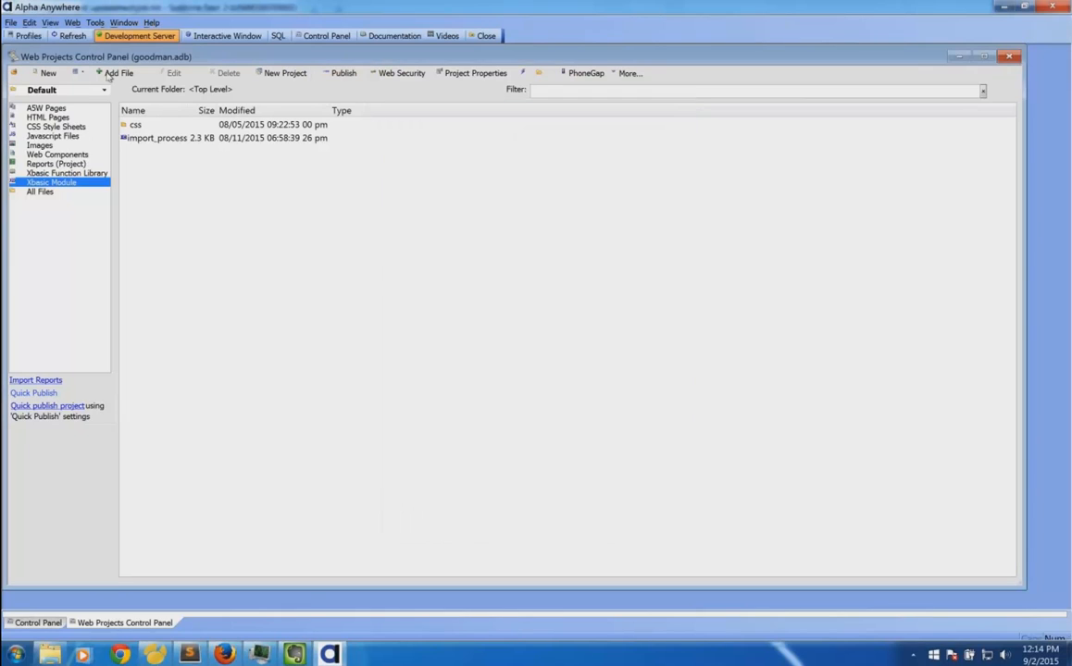
Set GiantKillerDemo's Lock Publish to 'Locked with password' and enter the lock password.
click(28, 35)
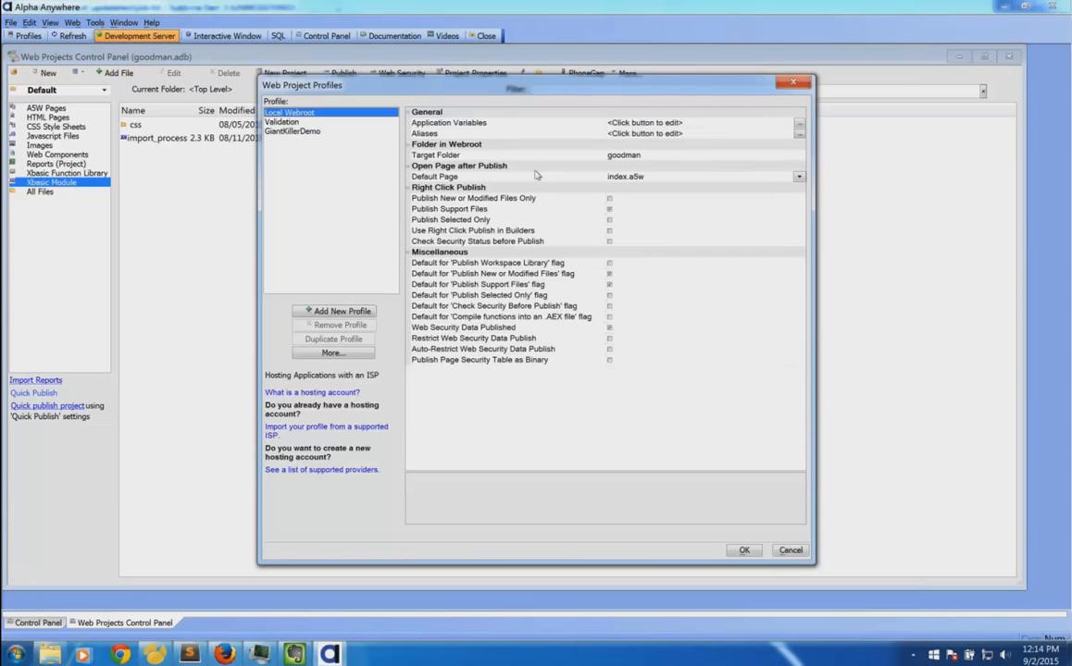
click(292, 131)
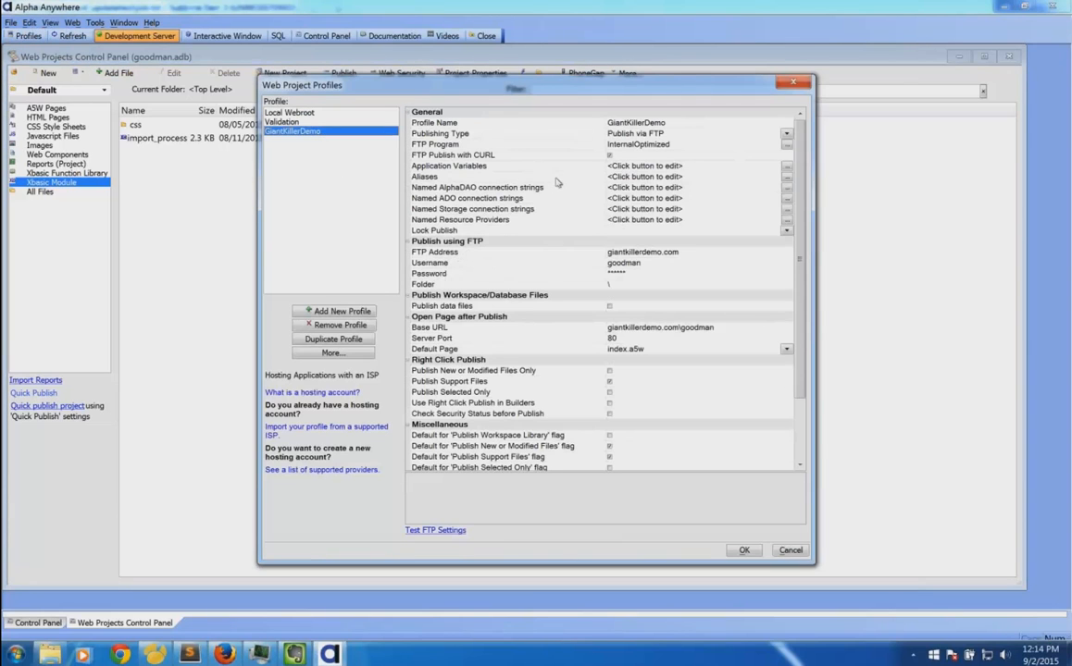
click(567, 231)
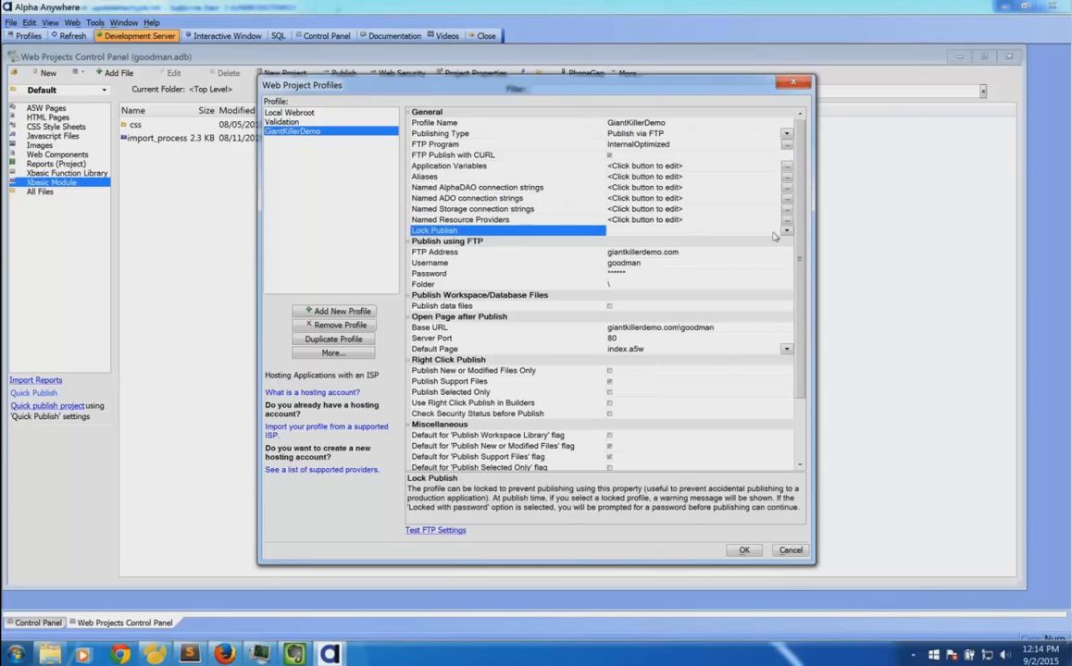
click(784, 232)
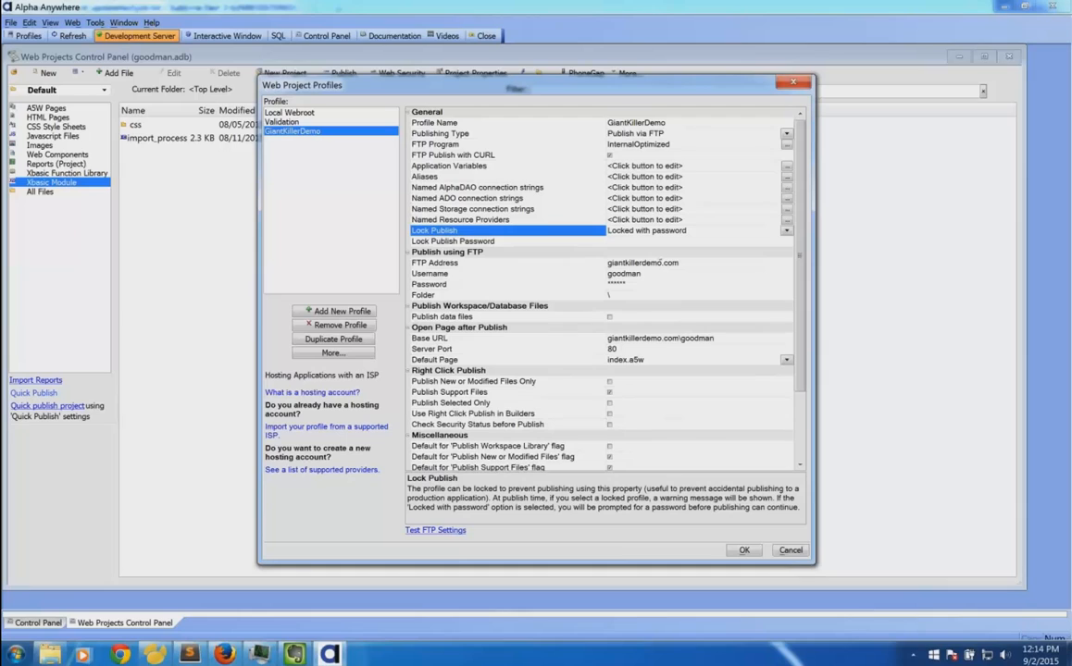
click(642, 243)
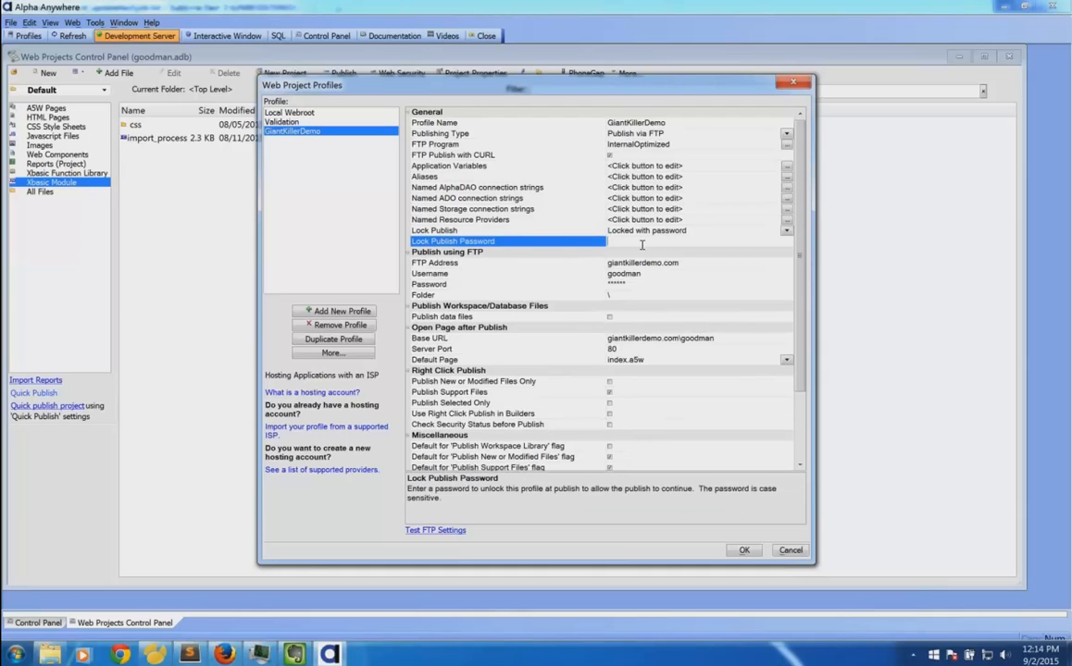
Save the locked profile, publish to GiantKillerDemo, and enter the lock password at the prompt.
click(743, 550)
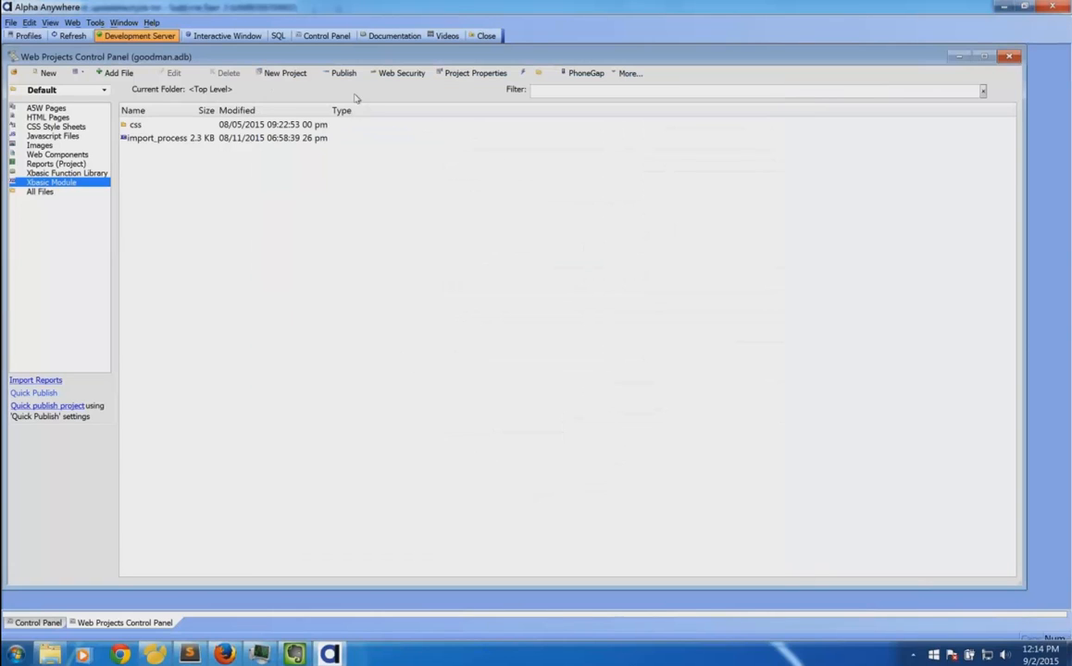
click(344, 73)
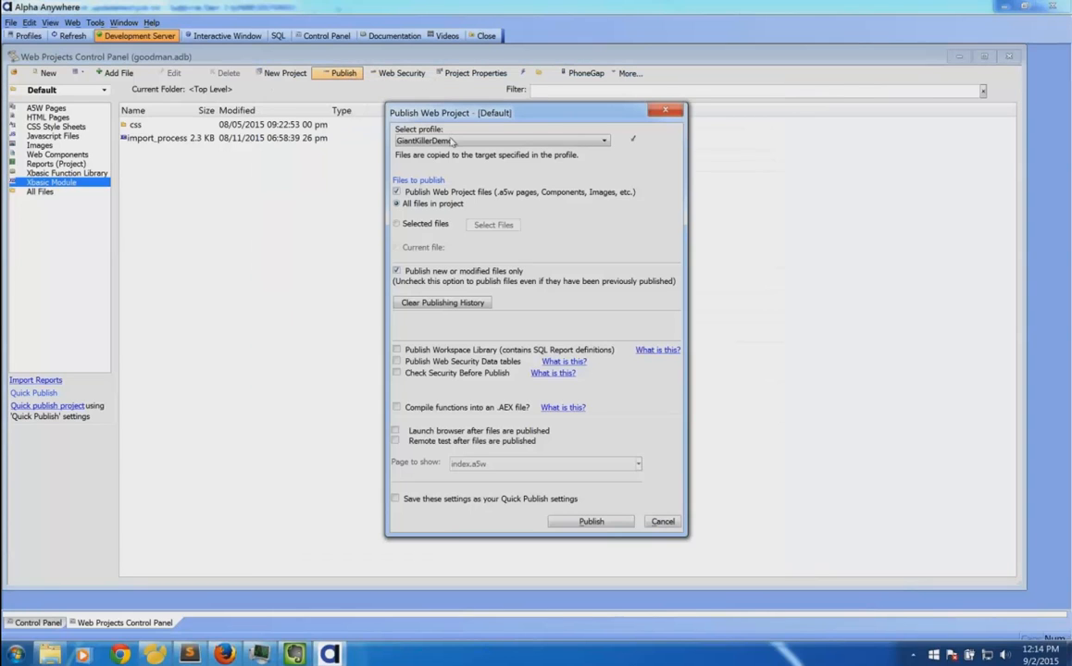
click(591, 521)
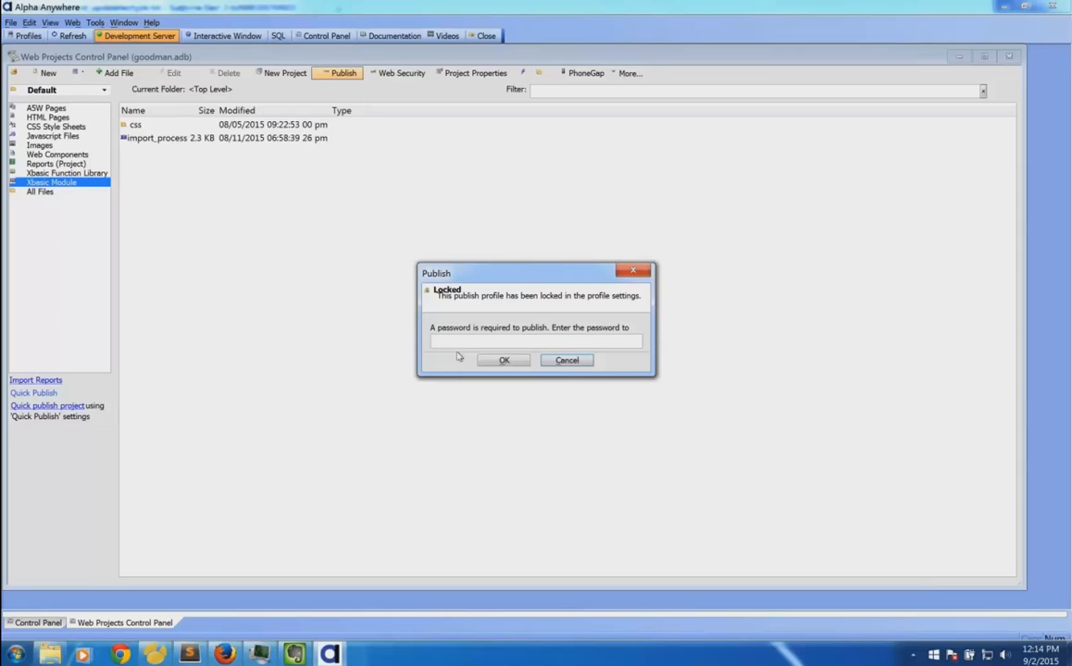
Cancel the password prompt, review GiantKillerDemo's Lock Publish options, and close Profiles without changes.
click(567, 360)
click(28, 36)
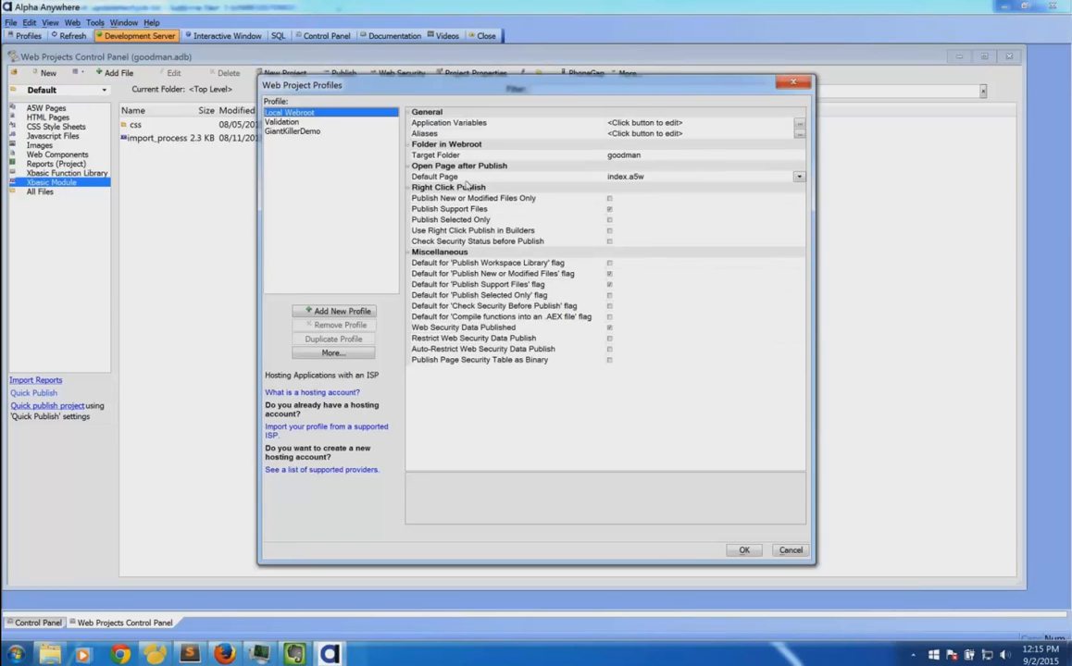
click(292, 131)
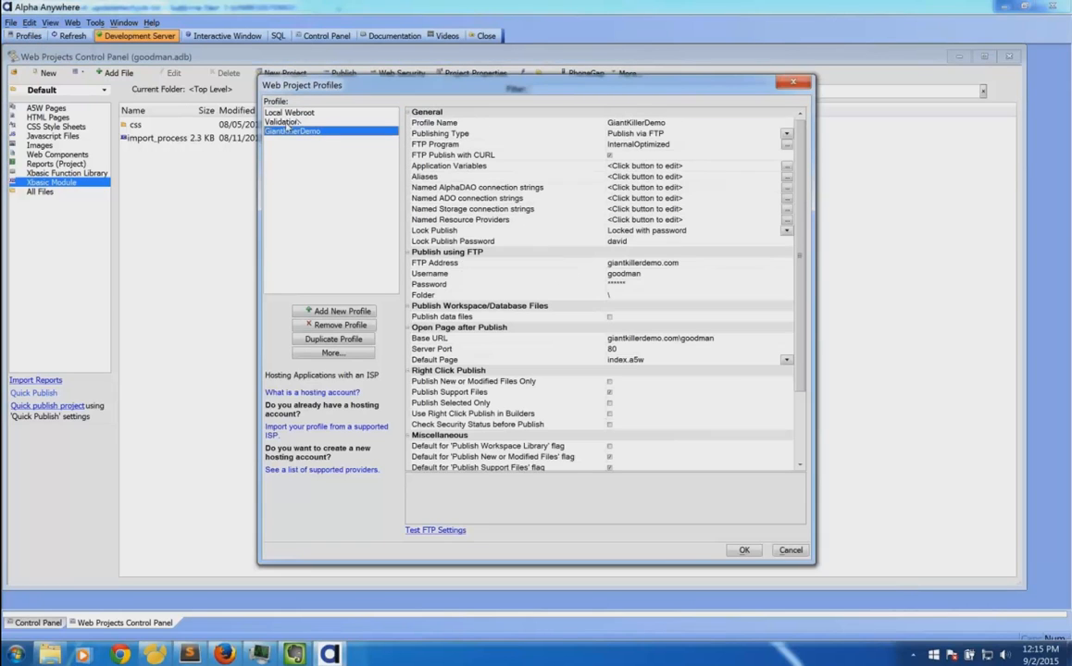
click(582, 240)
click(555, 231)
click(648, 230)
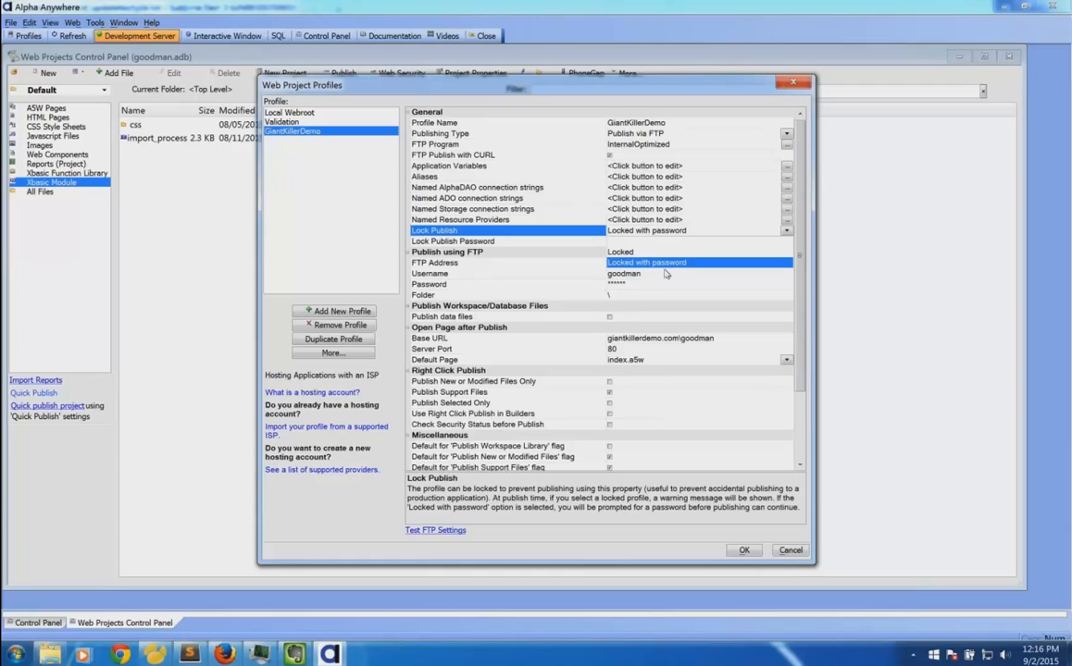
click(789, 551)
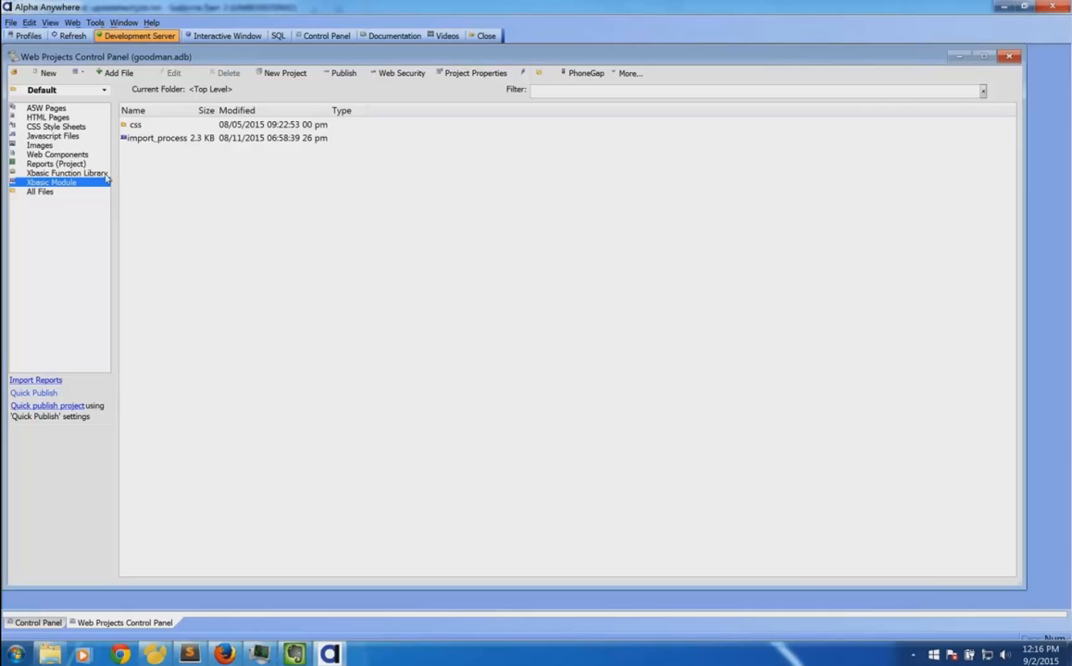
Open main_ux from Web Components in the UX Builder and check its publish destinations without publishing.
click(87, 153)
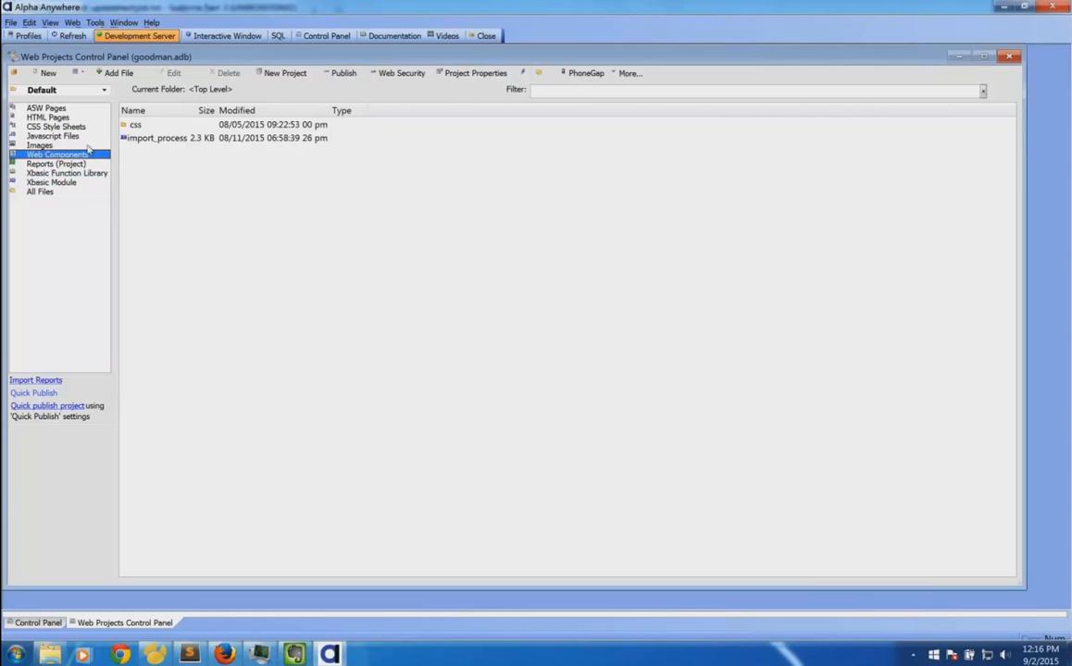
click(141, 151)
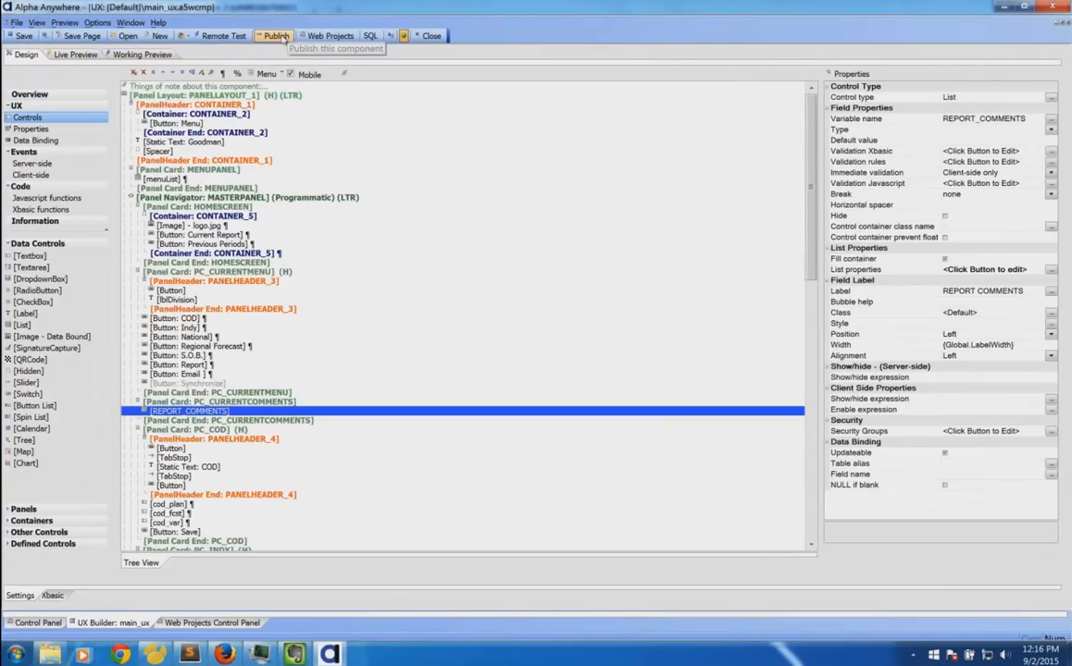
click(277, 36)
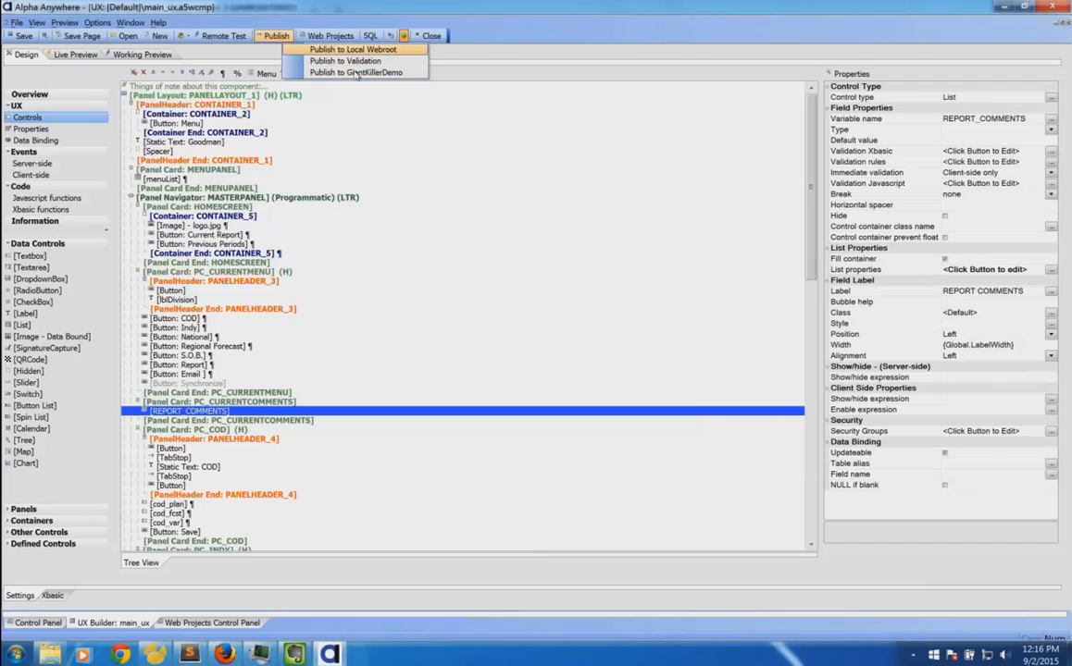
click(357, 62)
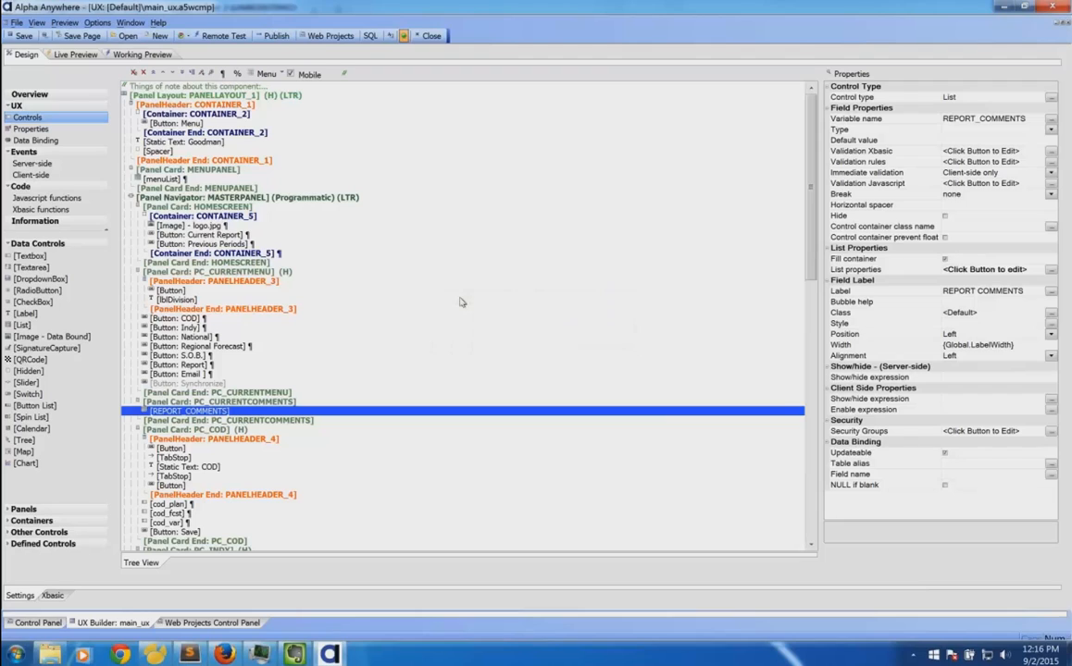
Start publishing main_ux and enter the locked profile's password.
click(276, 36)
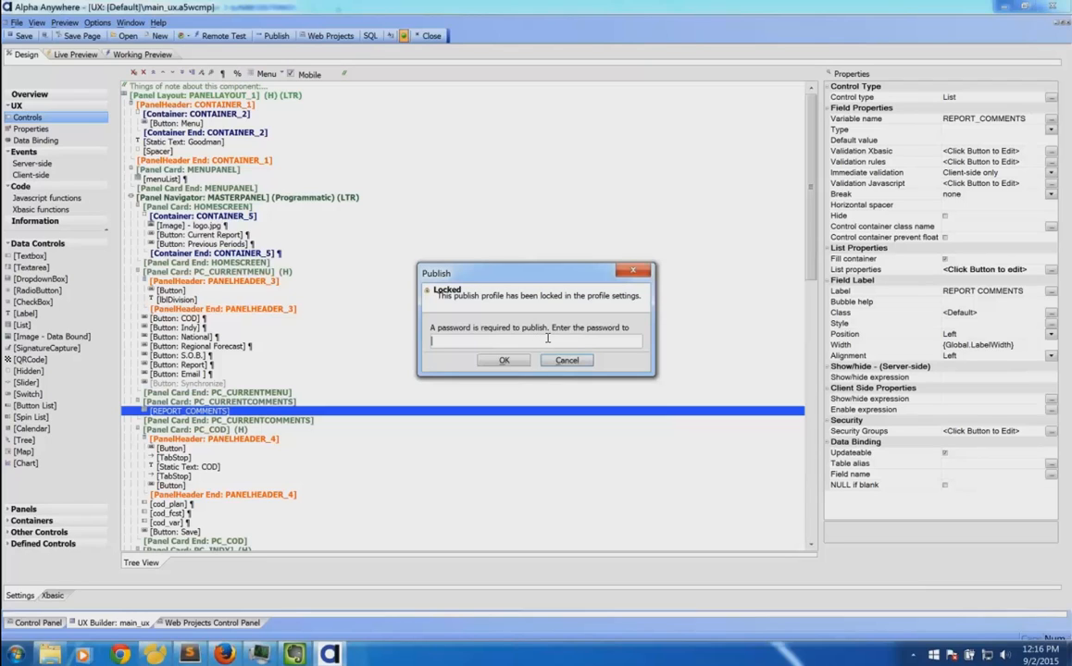
click(571, 362)
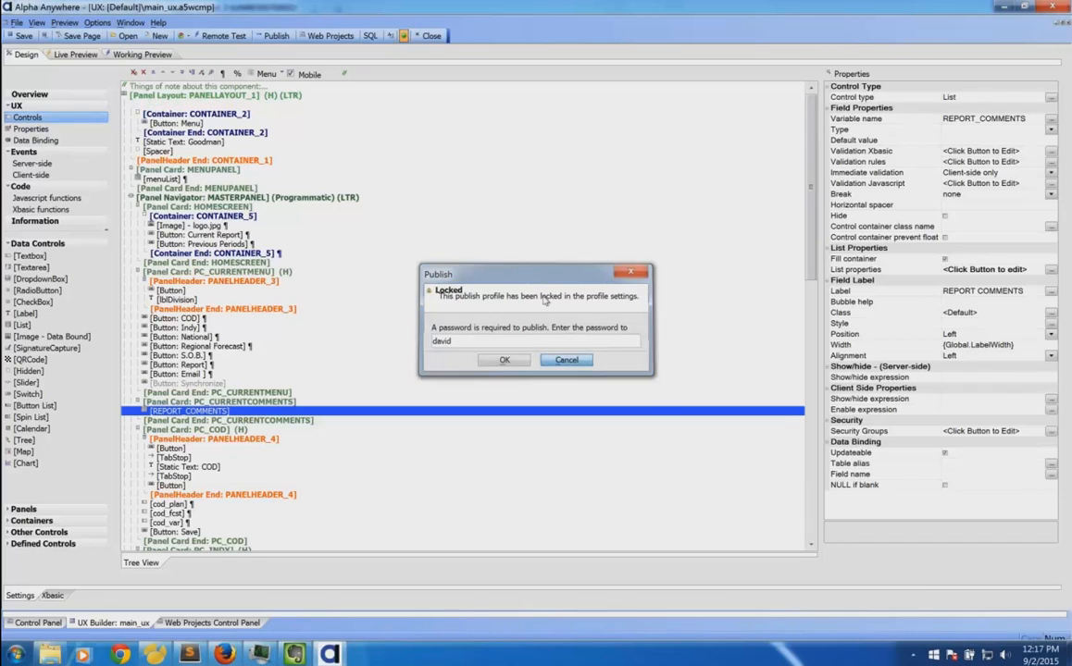
Publish main_ux to GiantKillerDemo, then switch over to the Keynote presentation.
click(276, 35)
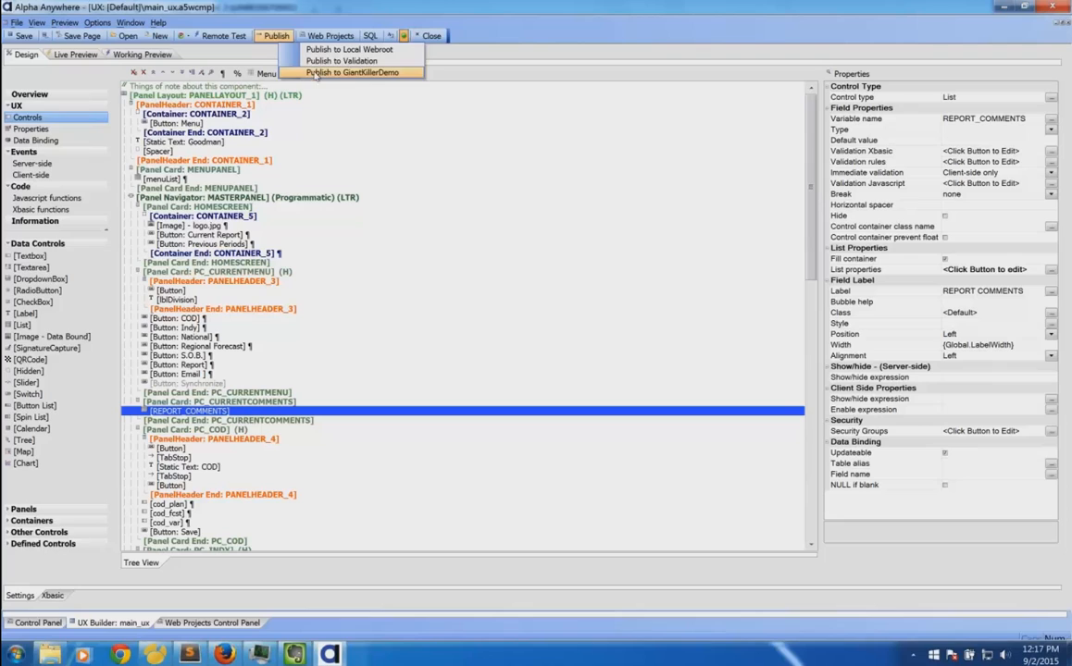
click(387, 71)
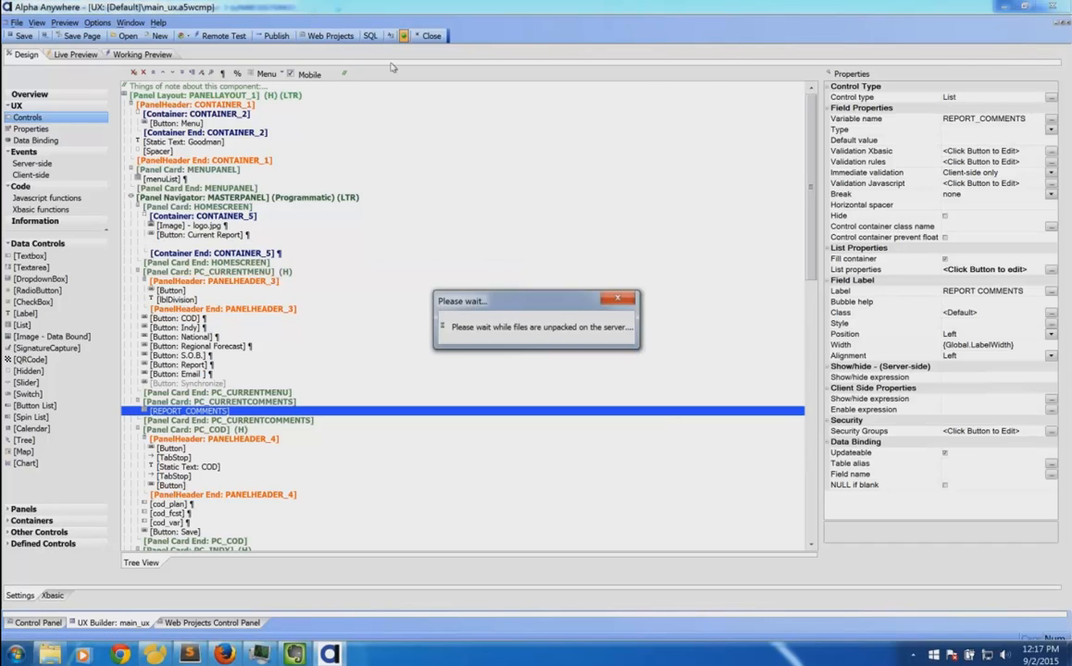
key(ctrl+Up)
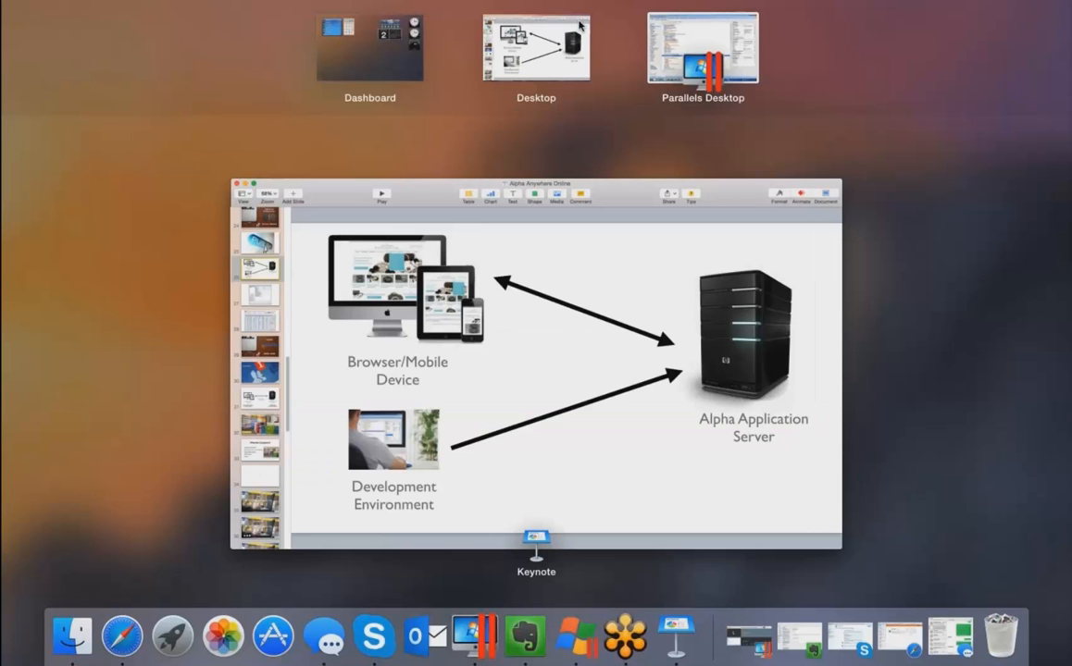
click(382, 343)
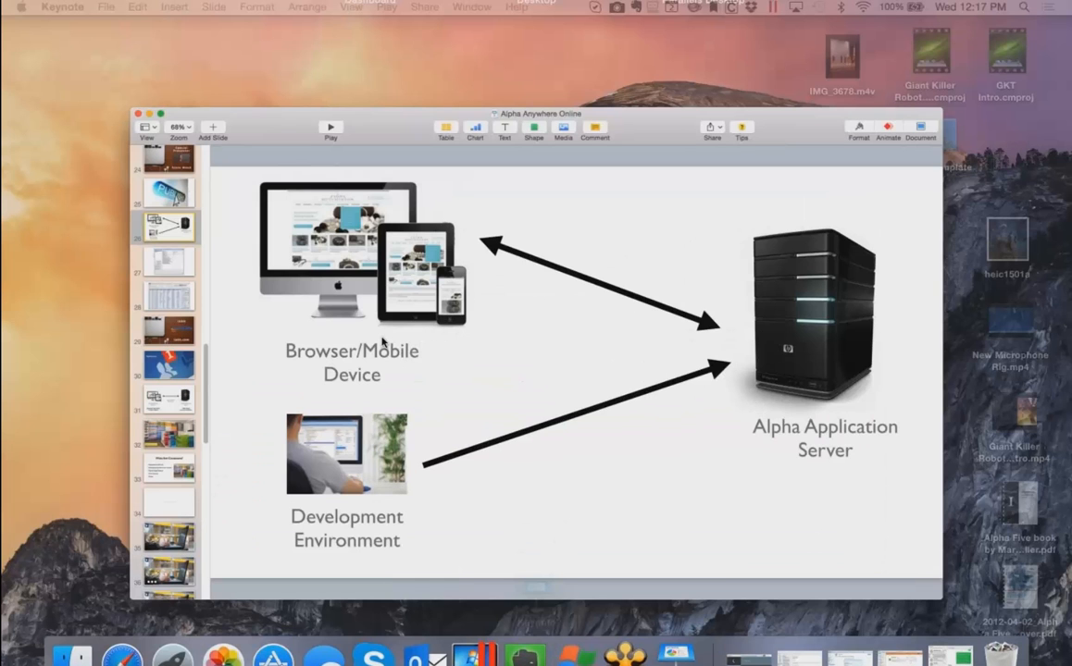